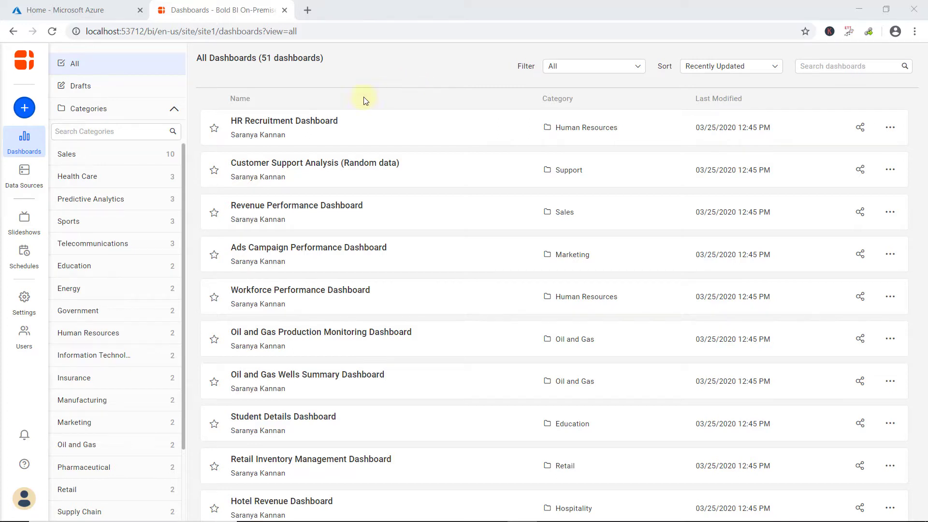
# - Open the site's authentication settings for Azure Active Directory
pyautogui.click(24, 307)
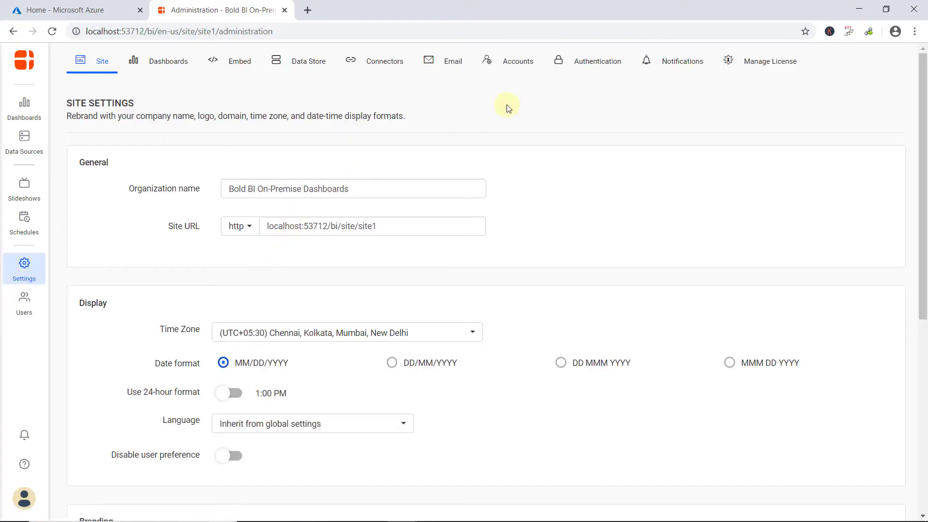
pyautogui.click(585, 61)
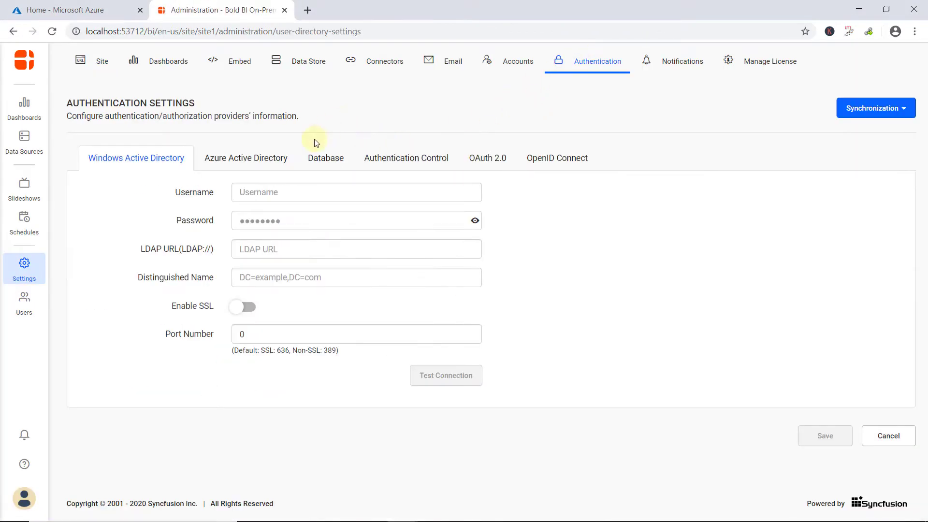
pyautogui.click(262, 160)
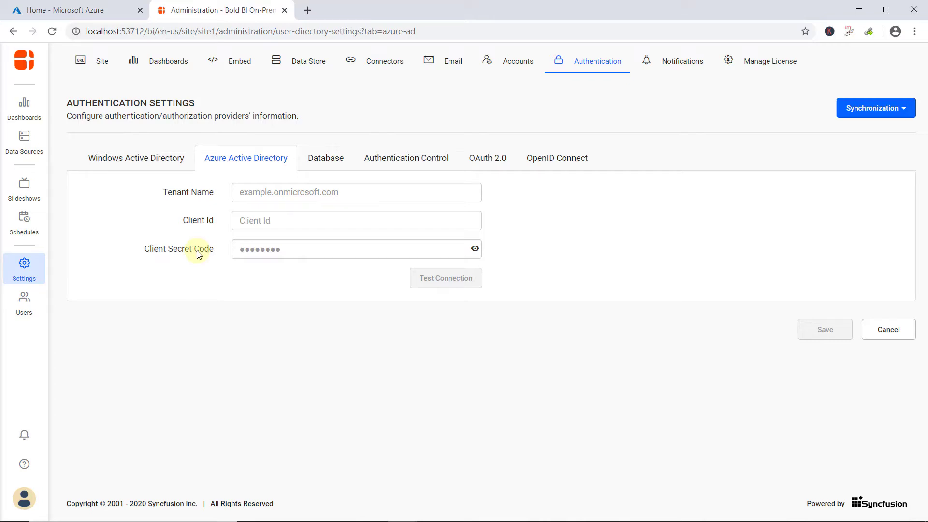
# - Copy the domain testboldbi.onmicrosoft.com from the Azure Active Directory overview in the Azure portal and paste it as Bold BI's Tenant Name
pyautogui.click(49, 4)
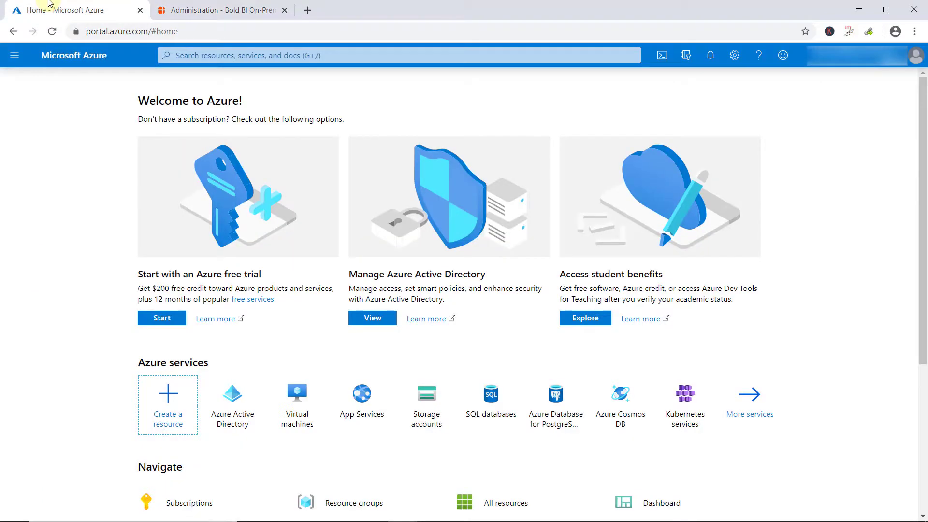
pyautogui.click(13, 55)
pyautogui.click(47, 369)
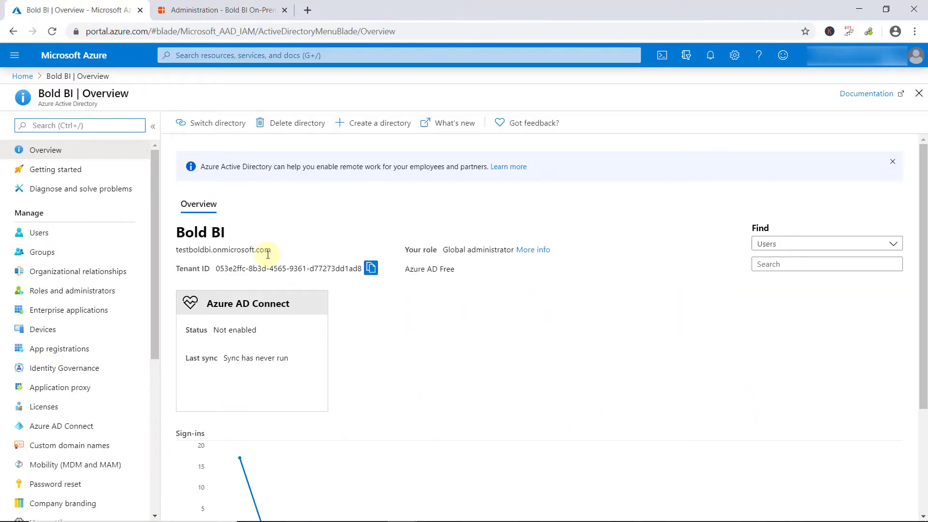
pyautogui.moveTo(268, 253); pyautogui.dragTo(176, 251)
pyautogui.hotkey('ctrl', 'c')
pyautogui.click(218, 10)
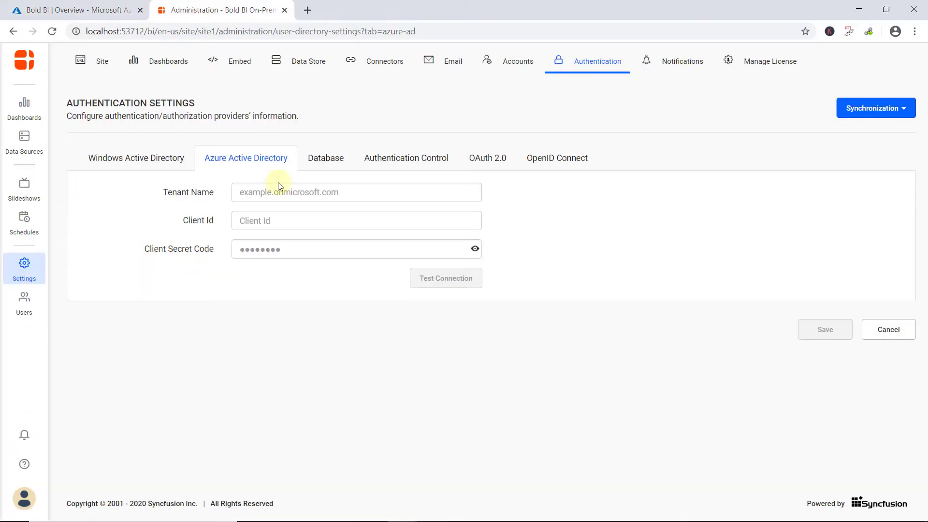
pyautogui.click(279, 192)
pyautogui.hotkey('ctrl', 'v')
pyautogui.click(198, 225)
pyautogui.click(68, 7)
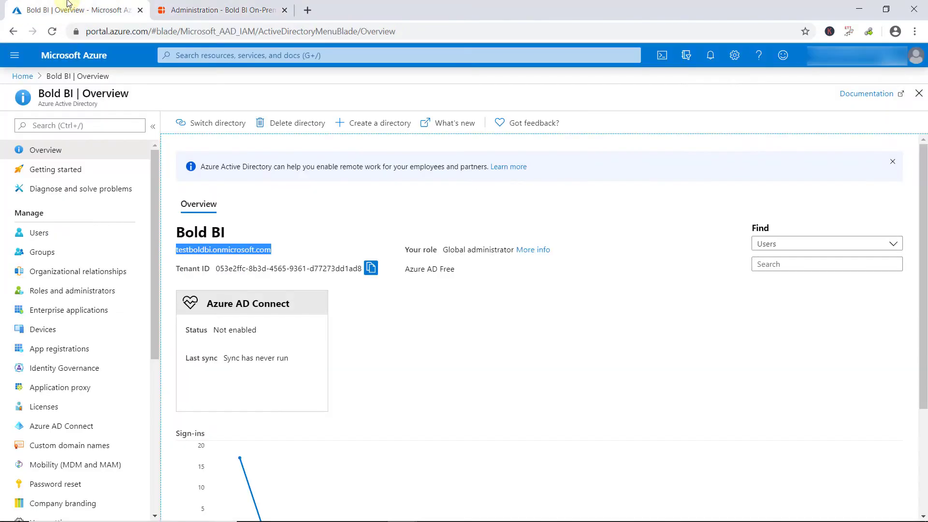
pyautogui.click(50, 352)
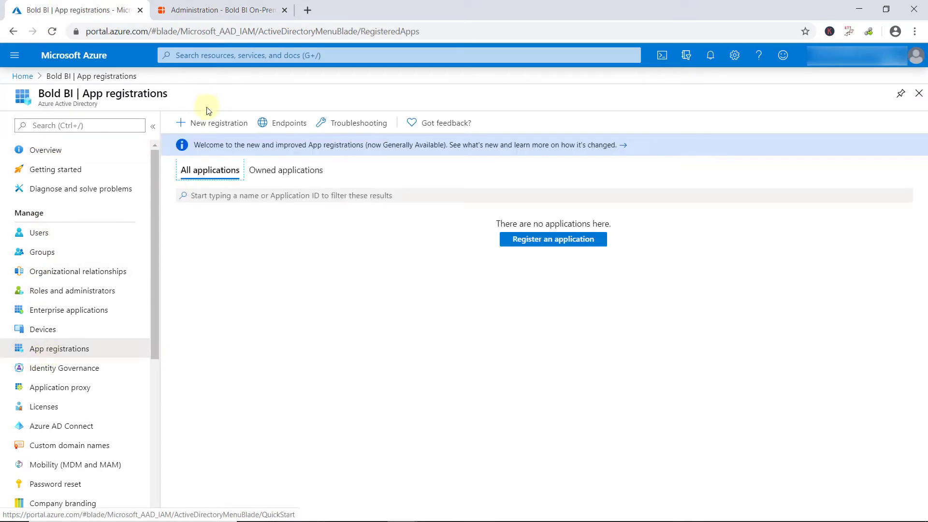
pyautogui.click(213, 125)
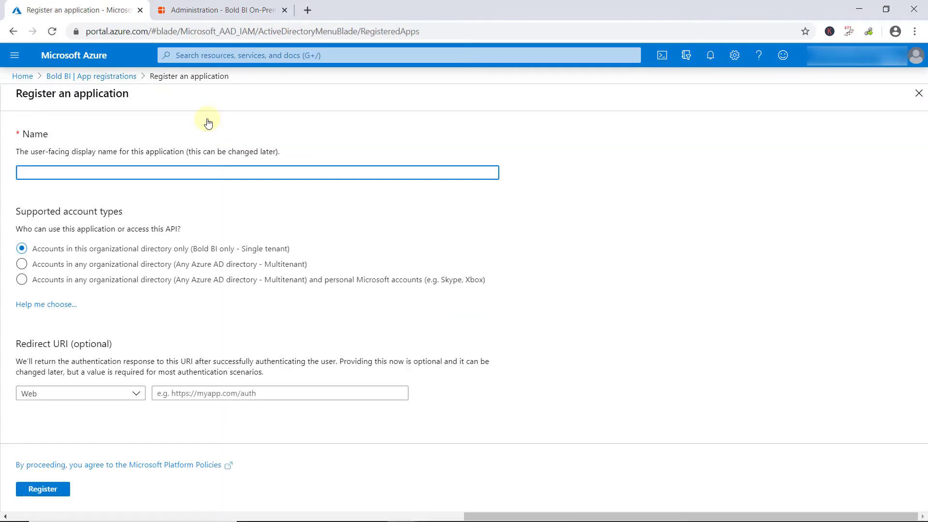
pyautogui.hotkey('ctrl', 'v')
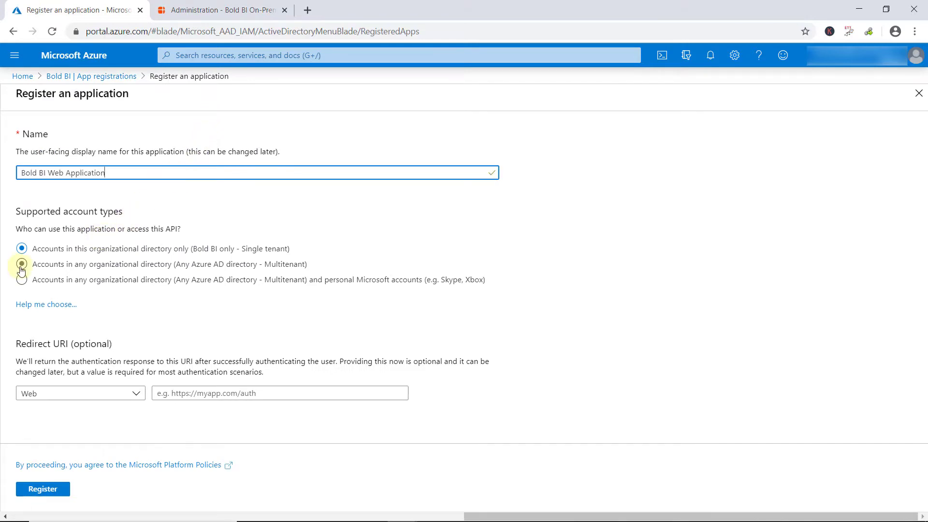
pyautogui.click(21, 268)
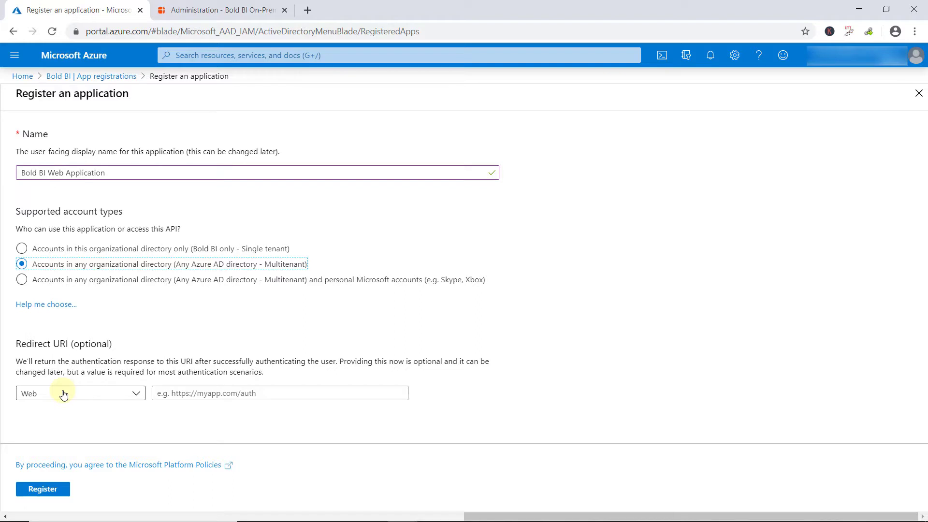
pyautogui.click(187, 393)
pyautogui.hotkey('ctrl', 'v')
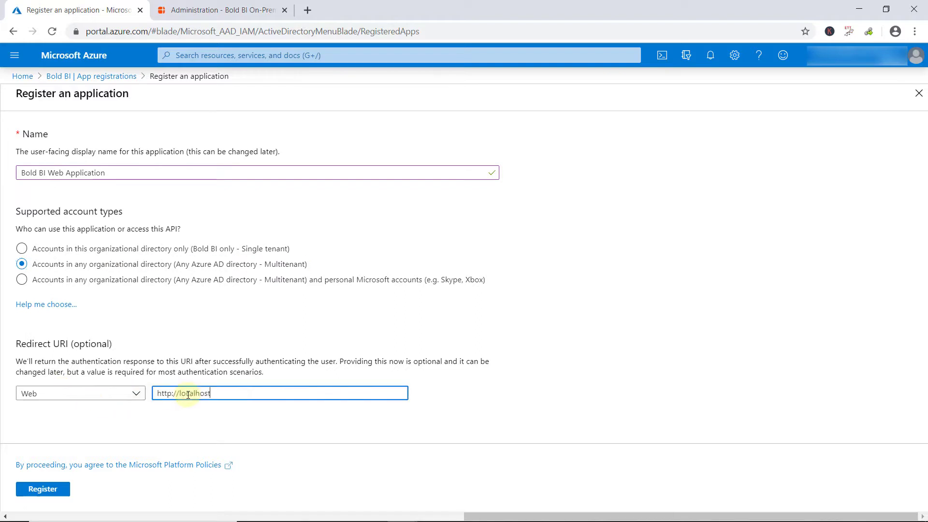
pyautogui.click(50, 490)
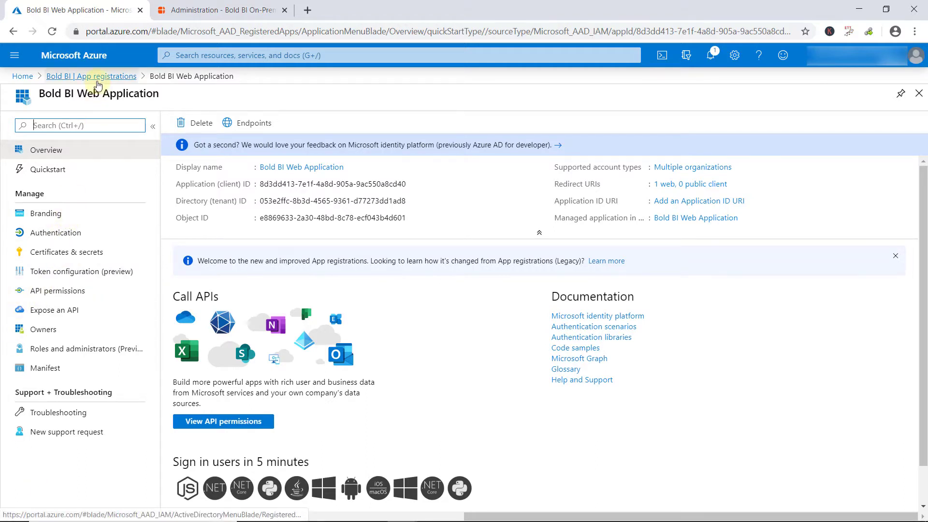
pyautogui.click(55, 214)
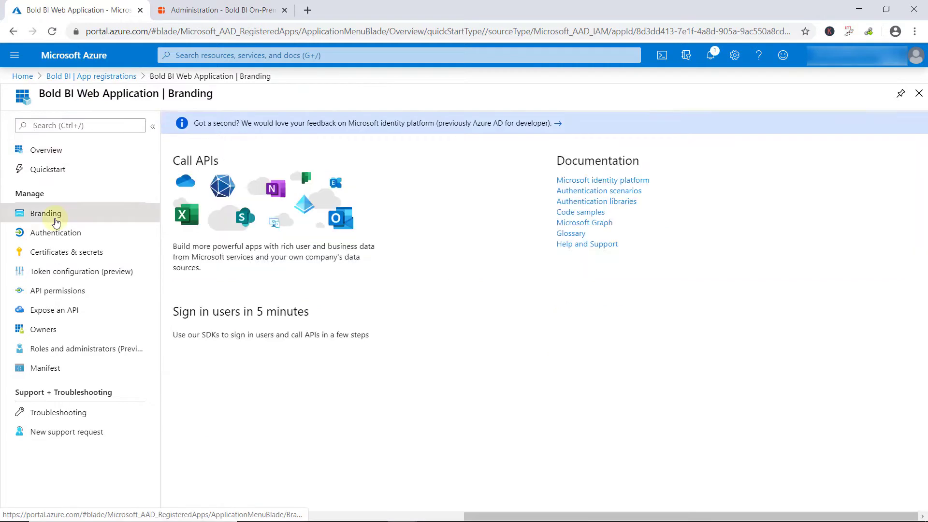
pyautogui.click(294, 224)
pyautogui.hotkey('ctrl', 'v')
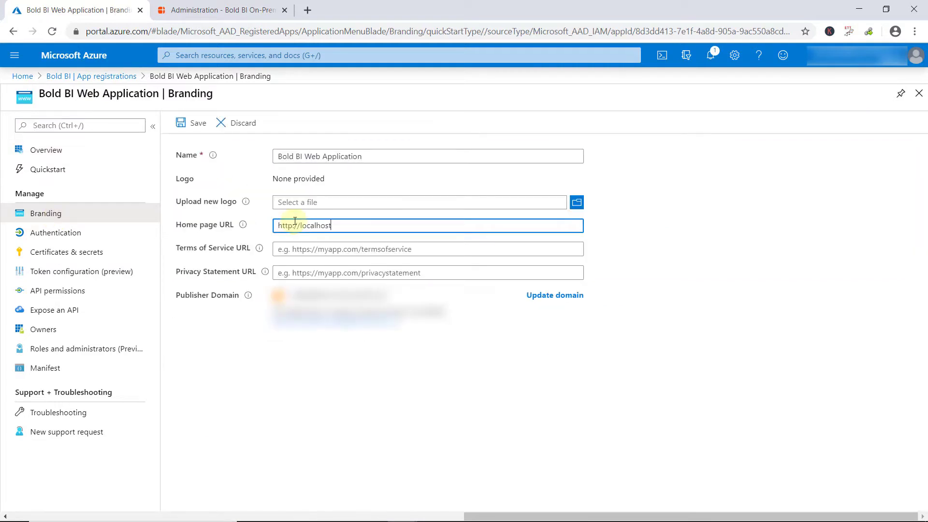
pyautogui.click(193, 124)
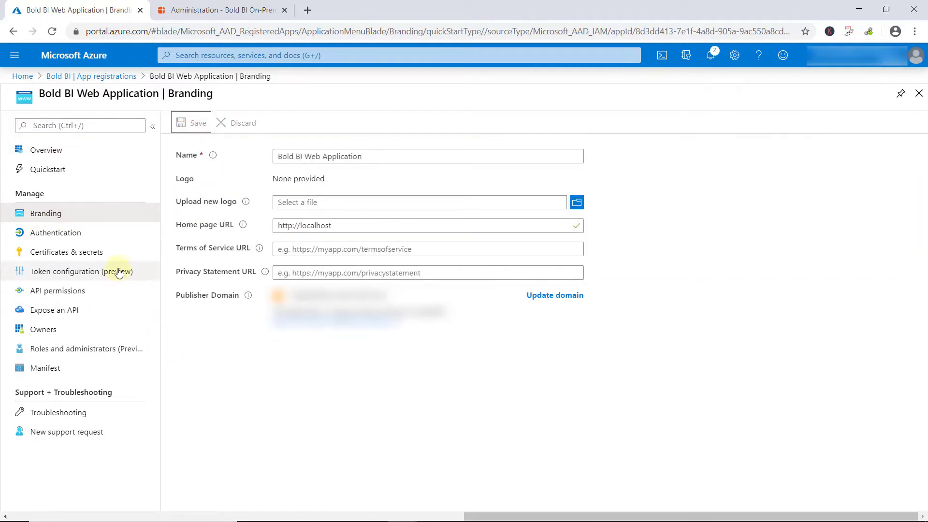
# - Enable ID tokens for implicit grant with multitenant account support, and save the application's authentication settings
pyautogui.click(68, 235)
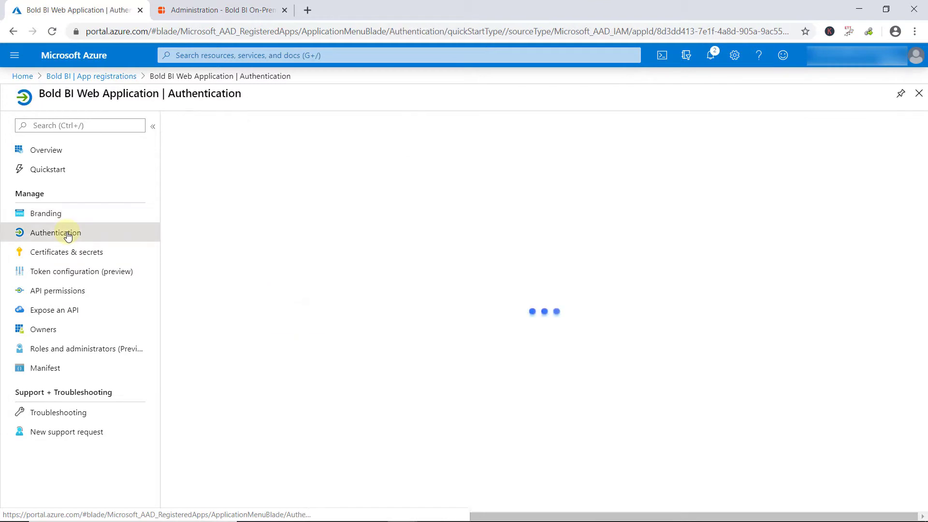
pyautogui.scroll(-5, 266, 372)
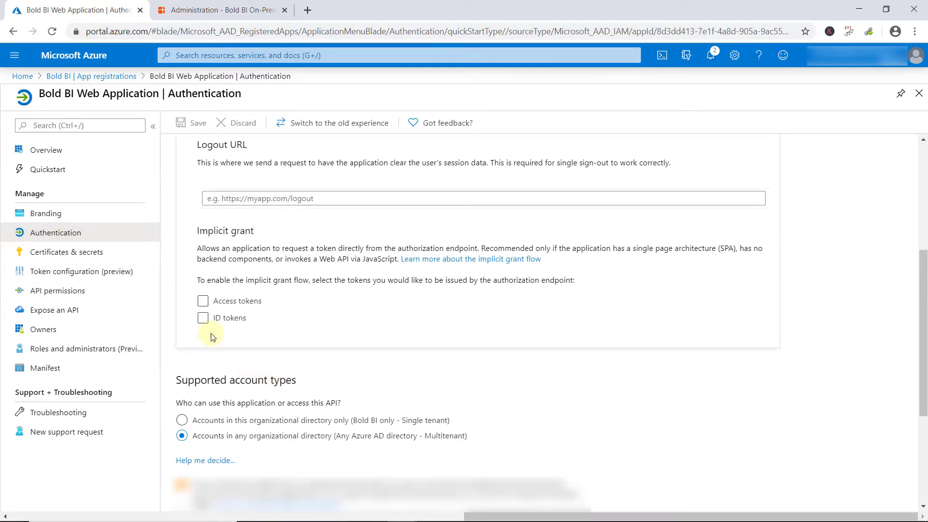
pyautogui.click(203, 318)
pyautogui.click(183, 437)
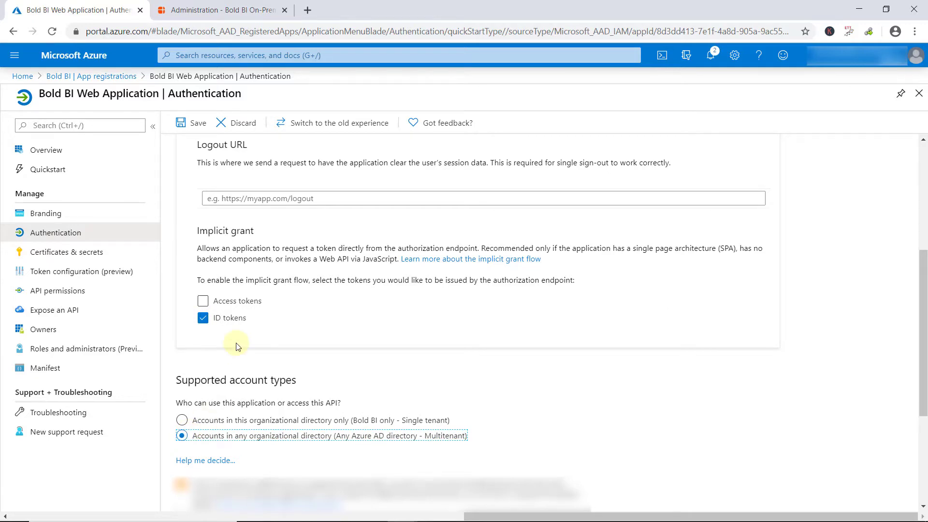
pyautogui.scroll(5, 237, 347)
pyautogui.click(197, 122)
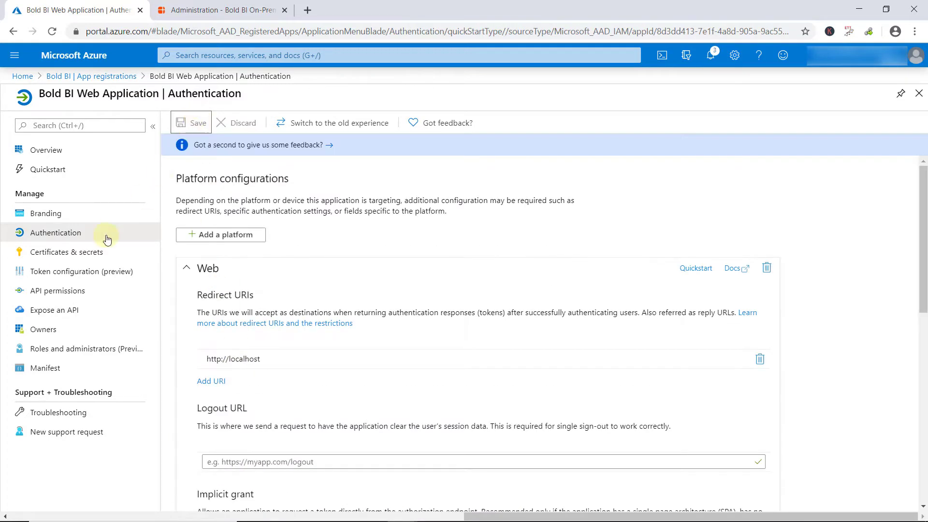
pyautogui.click(64, 309)
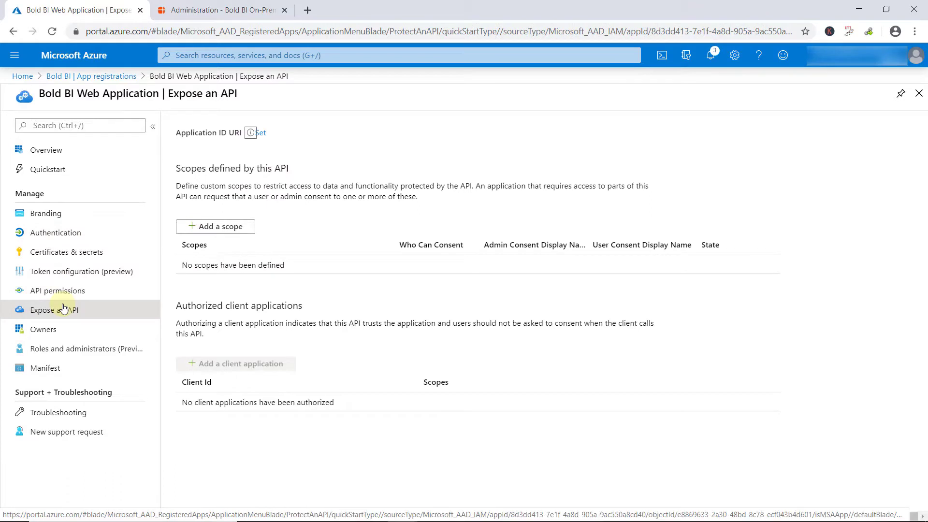
pyautogui.click(261, 134)
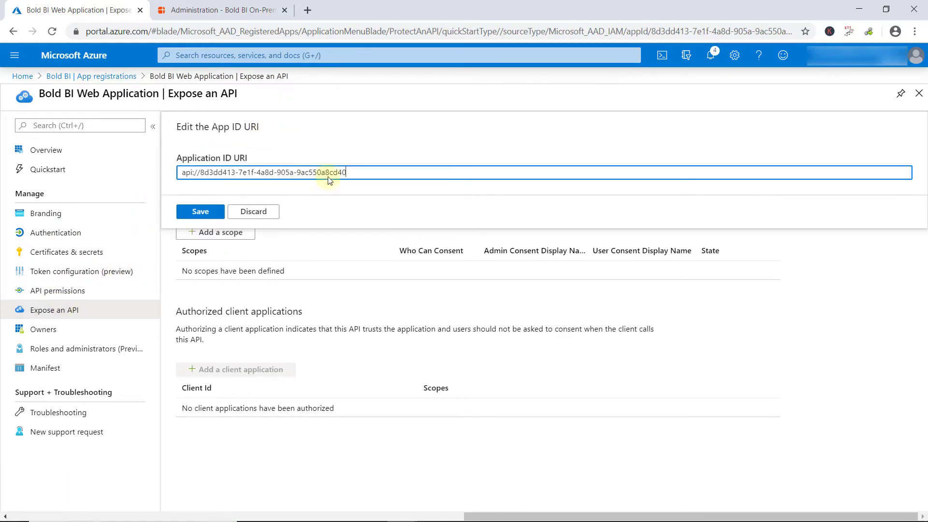
pyautogui.tripleClick(367, 174)
pyautogui.hotkey('ctrl', 'v')
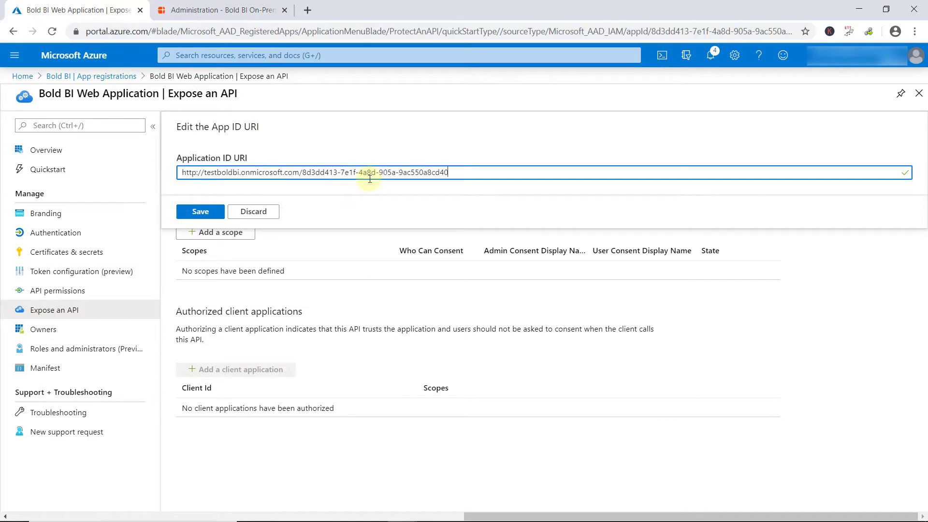
pyautogui.click(198, 213)
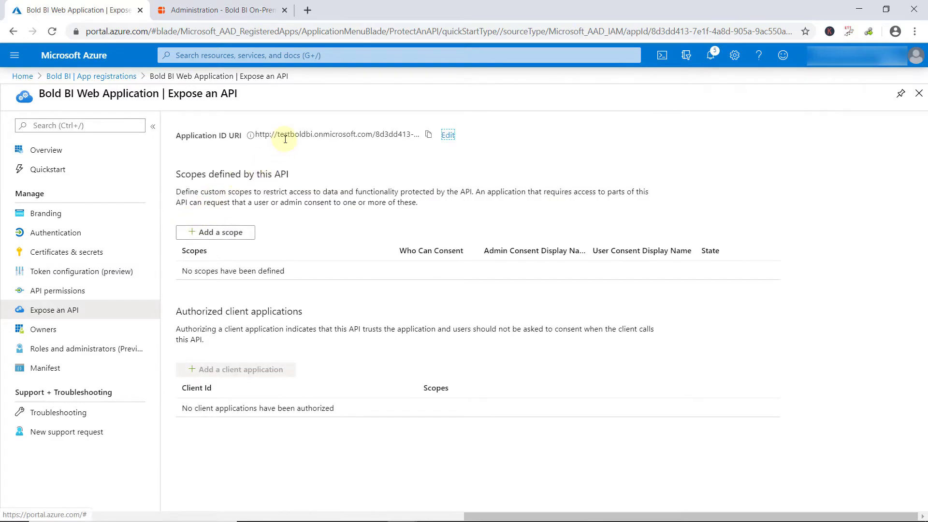
# - Copy the Application (client) ID from the application's overview and paste it as the Client Id in Bold BI's Azure Active Directory settings
pyautogui.click(87, 149)
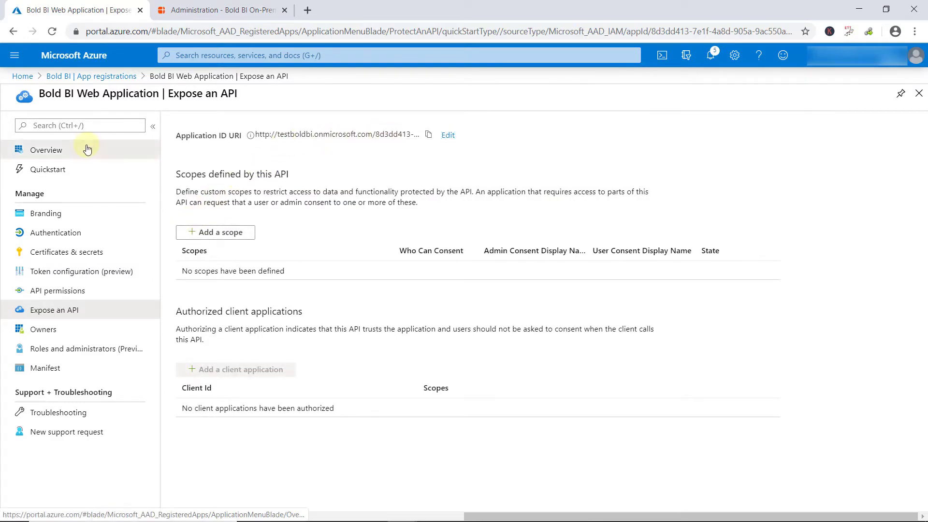
pyautogui.click(517, 184)
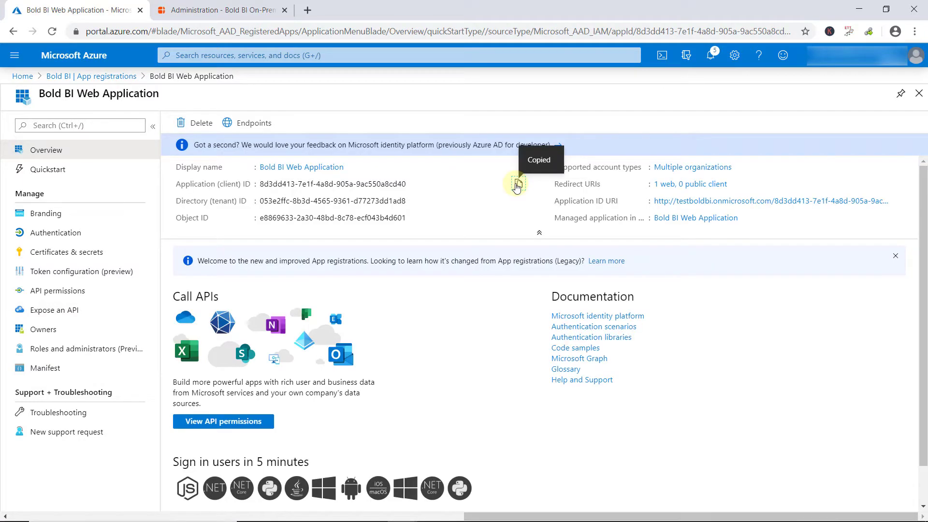
pyautogui.click(223, 10)
pyautogui.click(315, 220)
pyautogui.hotkey('ctrl', 'v')
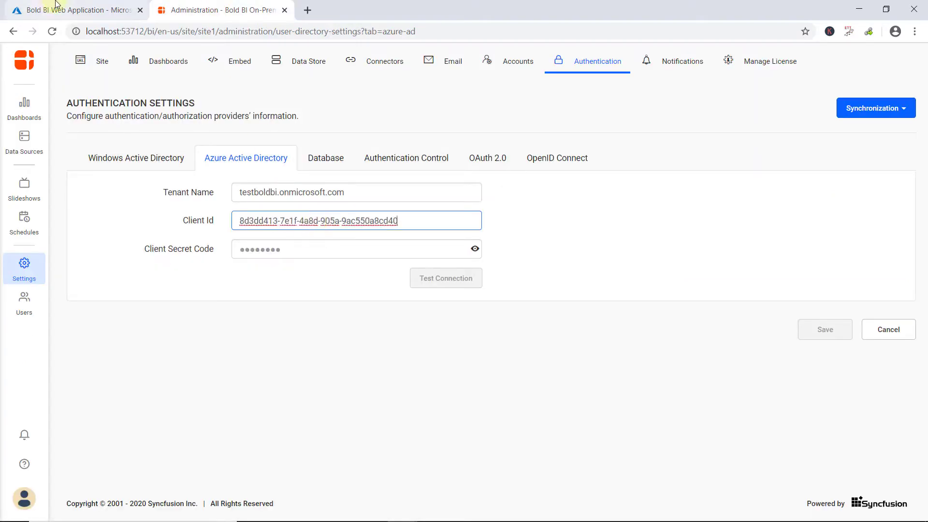
# - In the Azure portal, add a client secret described as Bold BI Web that expires in 1 year
pyautogui.click(55, 6)
pyautogui.click(58, 253)
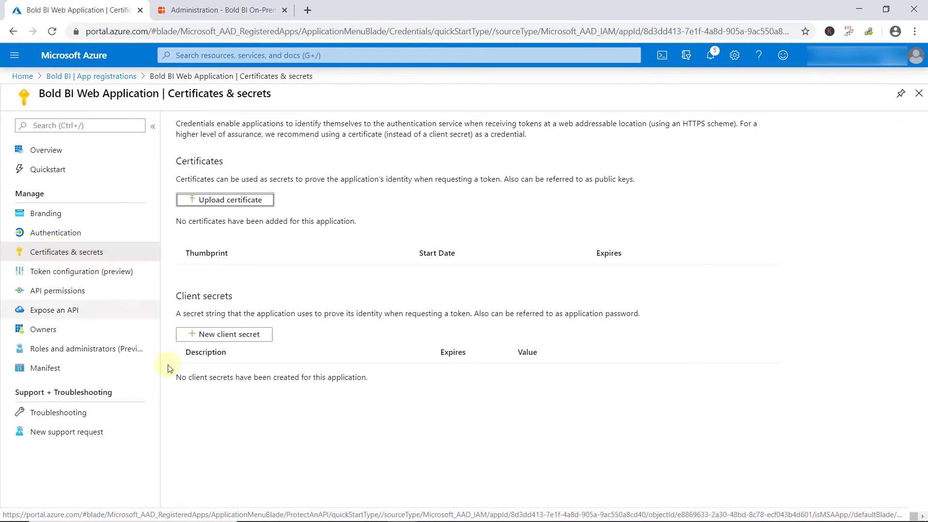
pyautogui.click(234, 335)
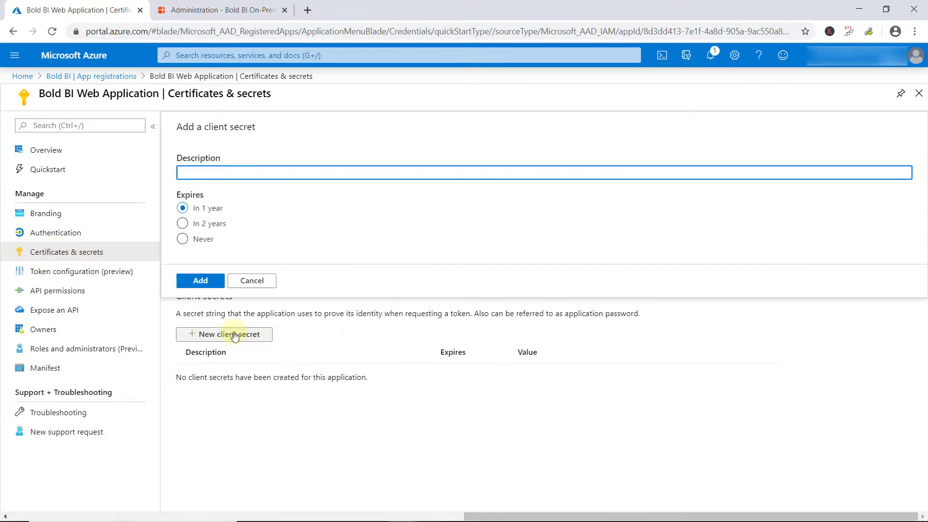
pyautogui.write('Bold BI Web')
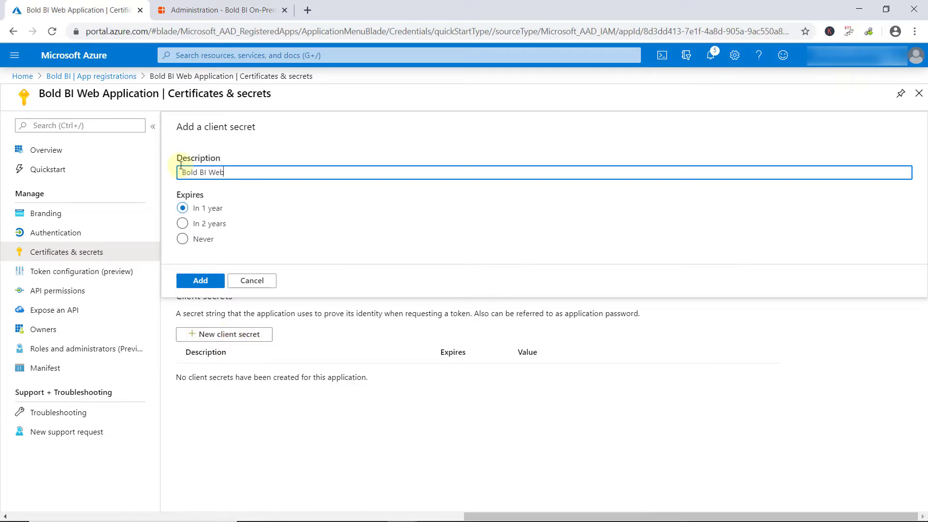
pyautogui.click(200, 281)
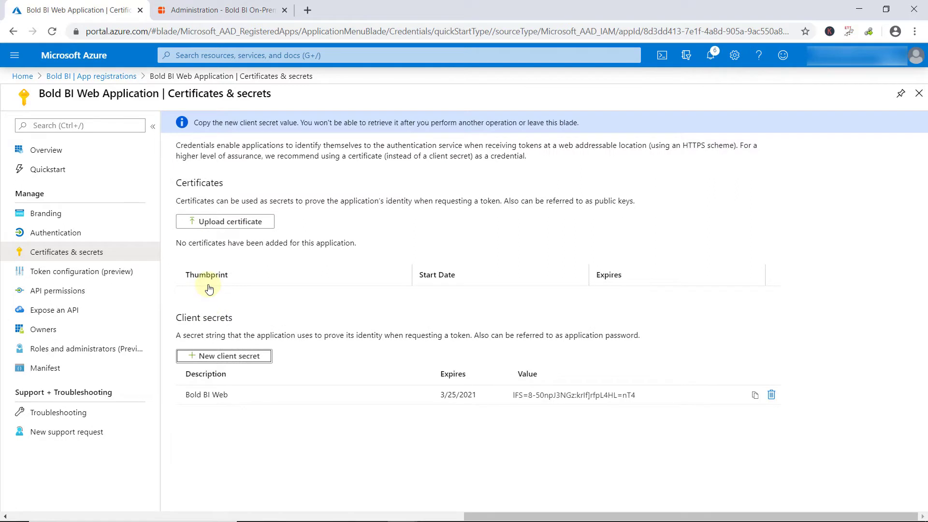
# - Copy the new client secret value and paste it into the Client Secret Code field in Bold BI
pyautogui.click(755, 395)
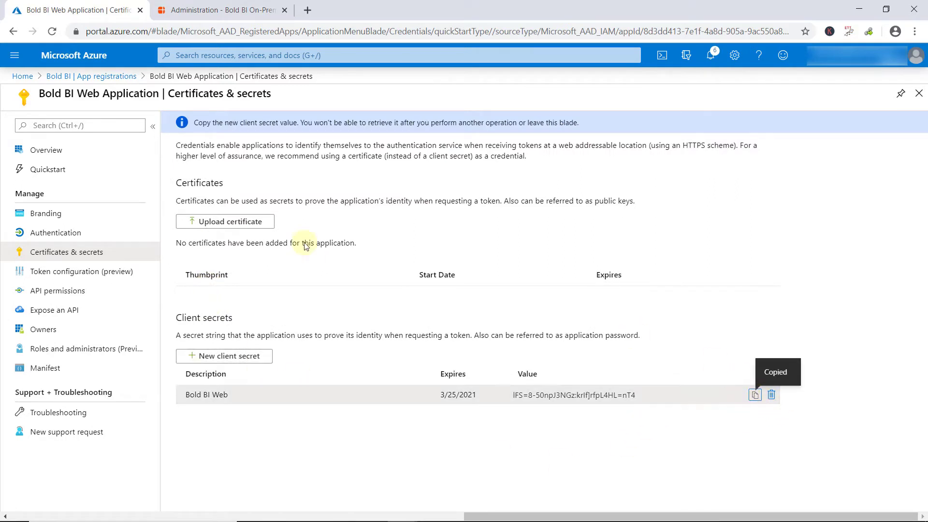
pyautogui.click(223, 10)
pyautogui.doubleClick(269, 248)
pyautogui.hotkey('ctrl', 'v')
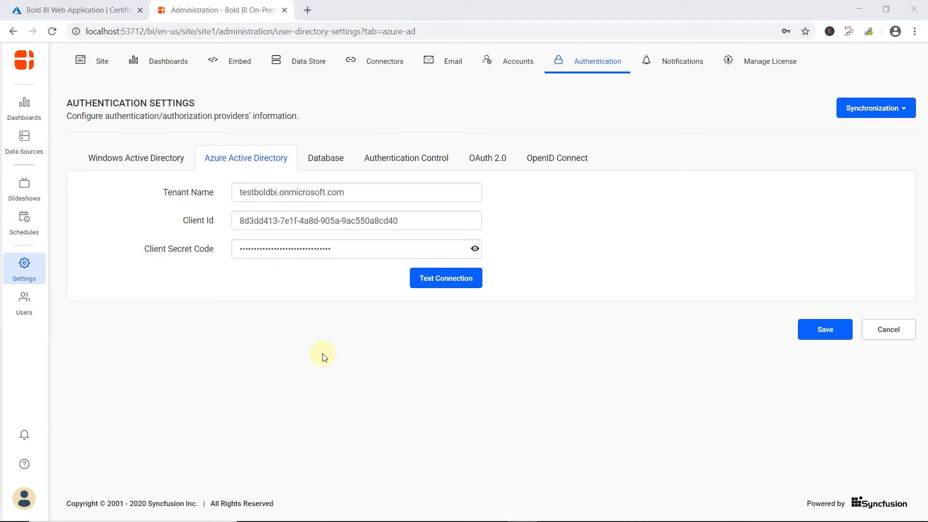
# - Switch to the Azure portal and request the Microsoft Graph application permission Directory.Read.All for the Bold BI Web Application
pyautogui.click(58, 10)
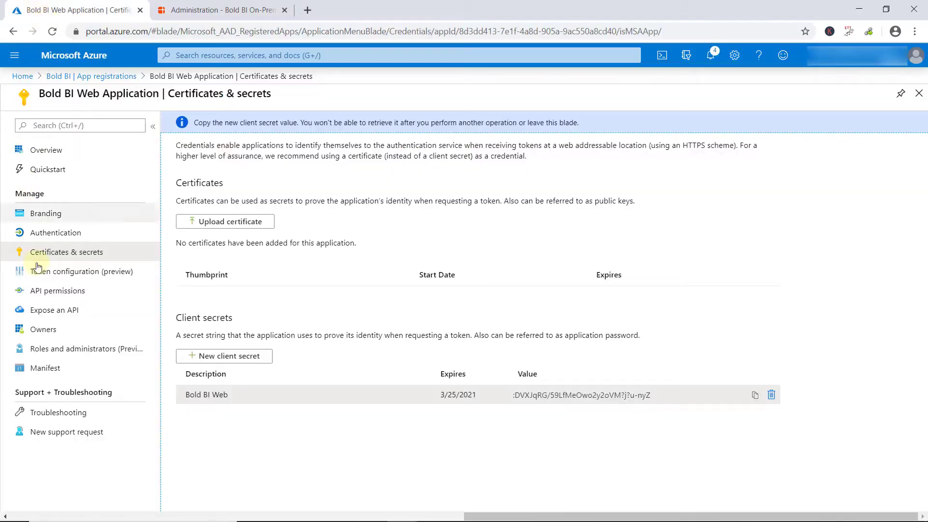
pyautogui.click(64, 292)
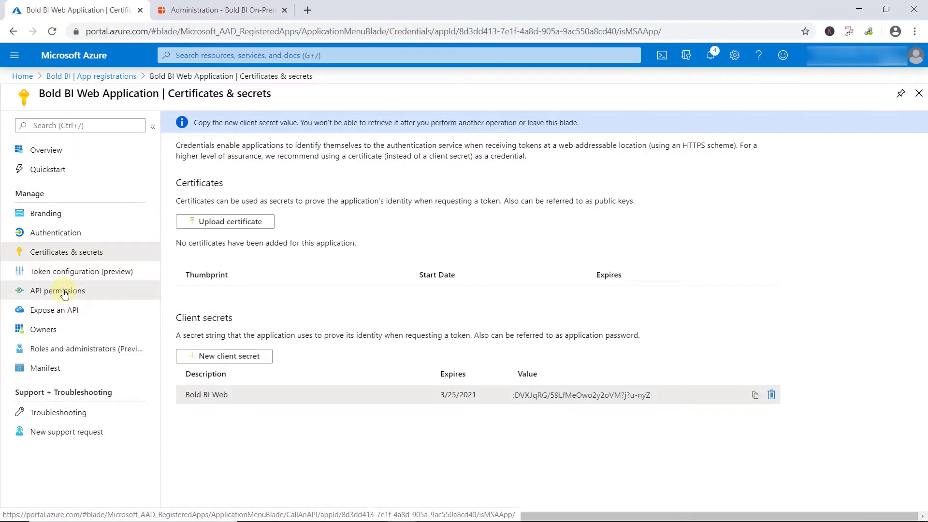
pyautogui.click(252, 207)
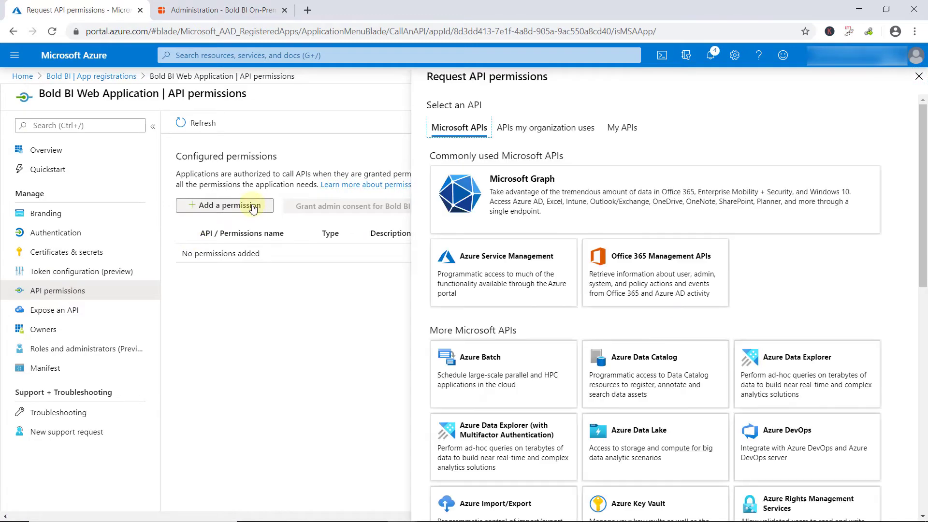
pyautogui.click(526, 206)
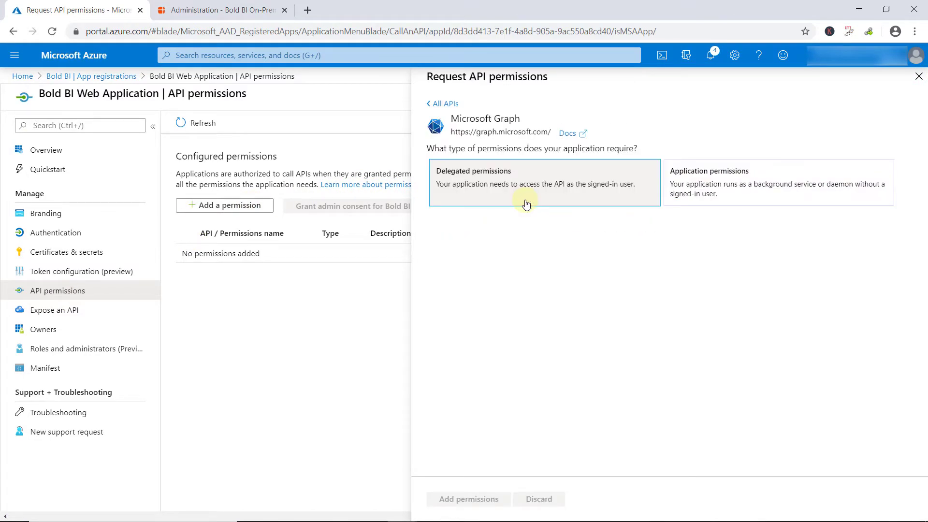
pyautogui.click(526, 204)
pyautogui.scroll(-7, 601, 259)
pyautogui.click(460, 333)
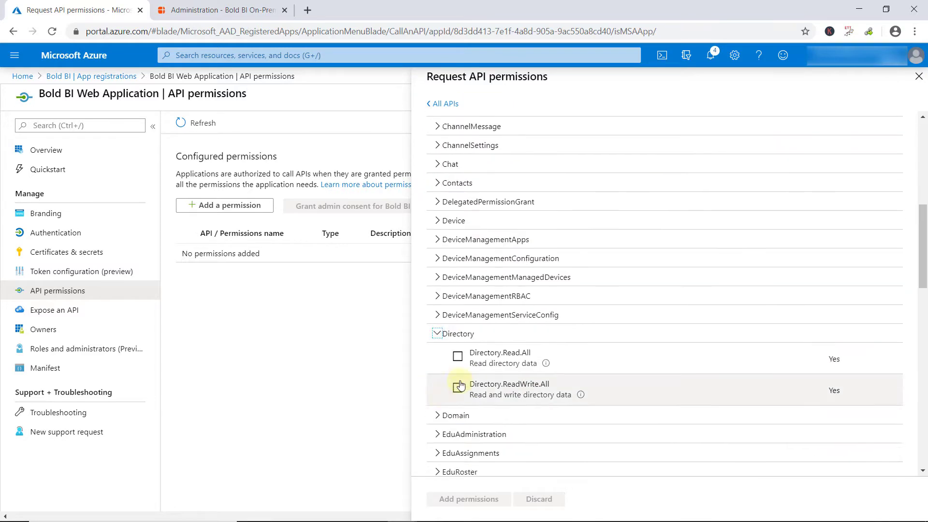
pyautogui.click(457, 356)
# - Select the delegated Microsoft Graph permissions profile, Directory.AccessAsUser.All, Directory.Read.All and Group.Read.All, and add the chosen permissions to the application
pyautogui.scroll(10, 457, 367)
pyautogui.click(447, 379)
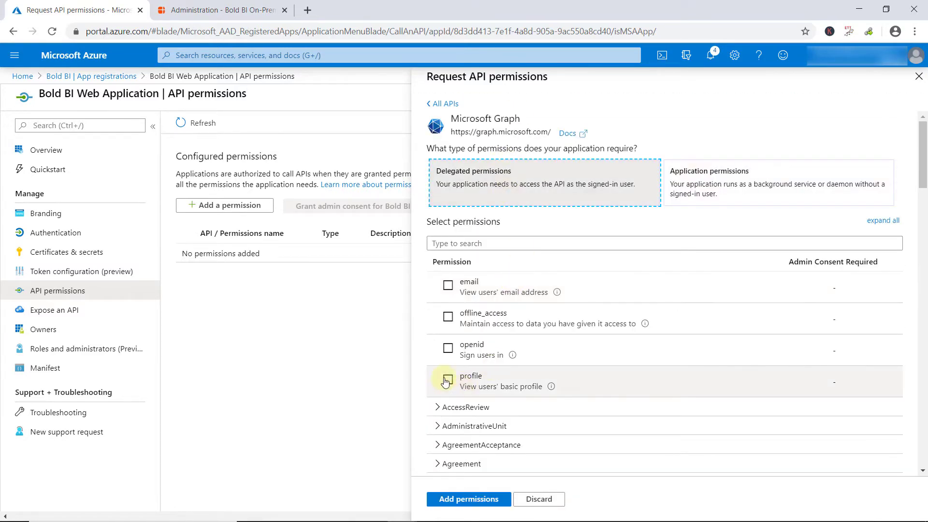
pyautogui.scroll(-5, 508, 407)
pyautogui.scroll(-7, 508, 407)
pyautogui.click(435, 295)
pyautogui.click(457, 349)
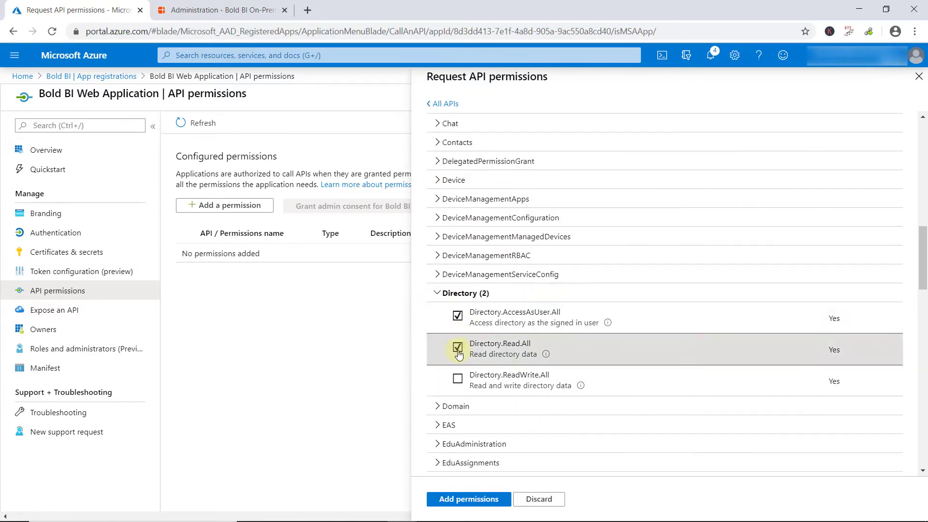
pyautogui.scroll(-6, 458, 368)
pyautogui.click(438, 312)
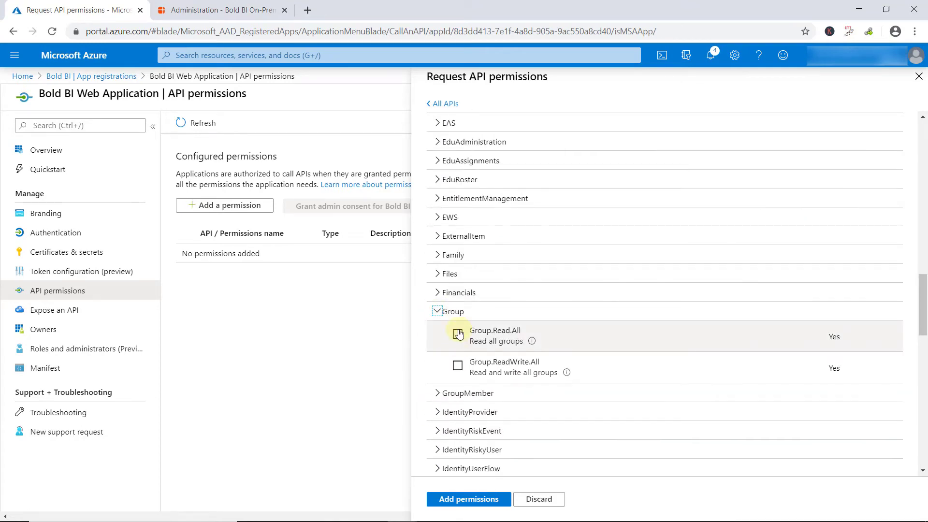
pyautogui.click(458, 334)
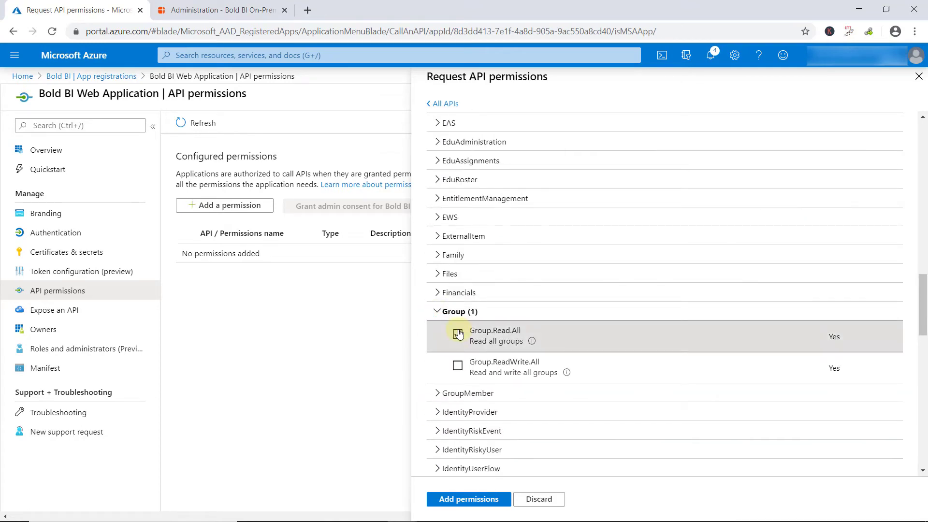
pyautogui.click(466, 498)
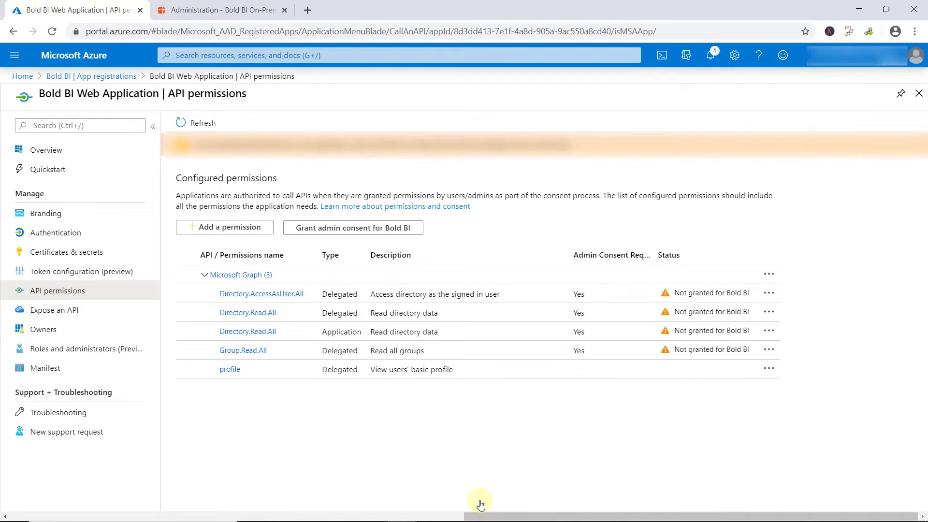
# - Request another API permission from the legacy Azure Active Directory Graph, selecting the application permission Directory.Read.All
pyautogui.click(224, 227)
pyautogui.scroll(-10, 535, 392)
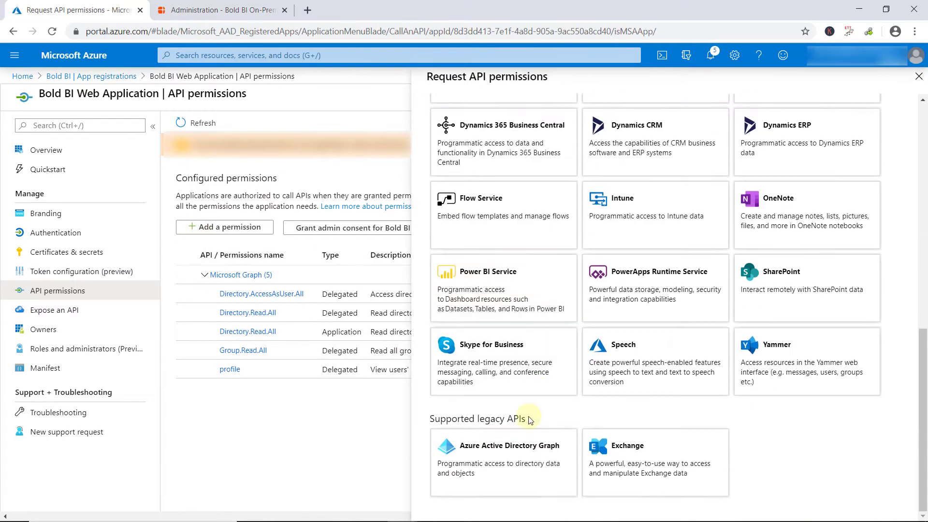
pyautogui.click(518, 447)
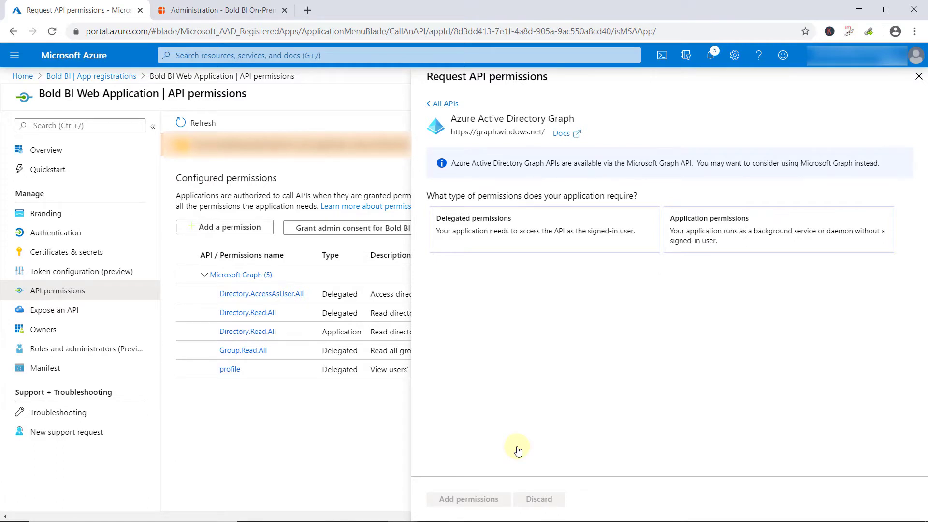
pyautogui.click(768, 231)
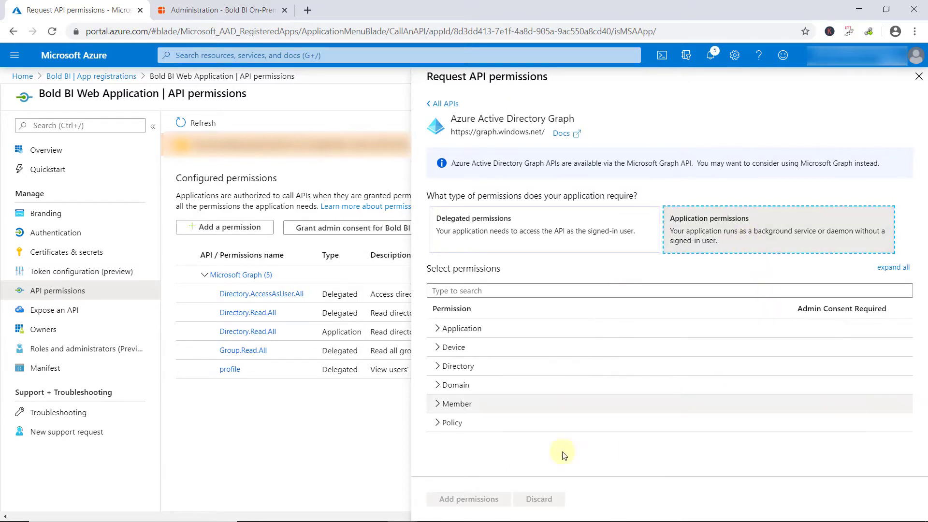
pyautogui.click(437, 366)
pyautogui.click(458, 389)
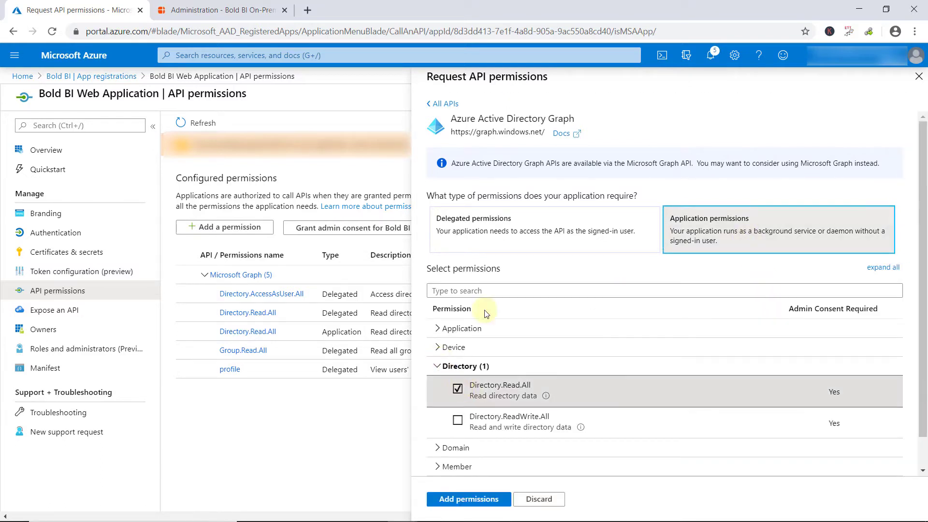
# - Include the delegated Azure Active Directory Graph permissions Directory.AccessAsUser.All and Directory.Read.All, add them, and grant admin consent for Bold BI
pyautogui.click(445, 231)
pyautogui.click(438, 328)
pyautogui.click(458, 351)
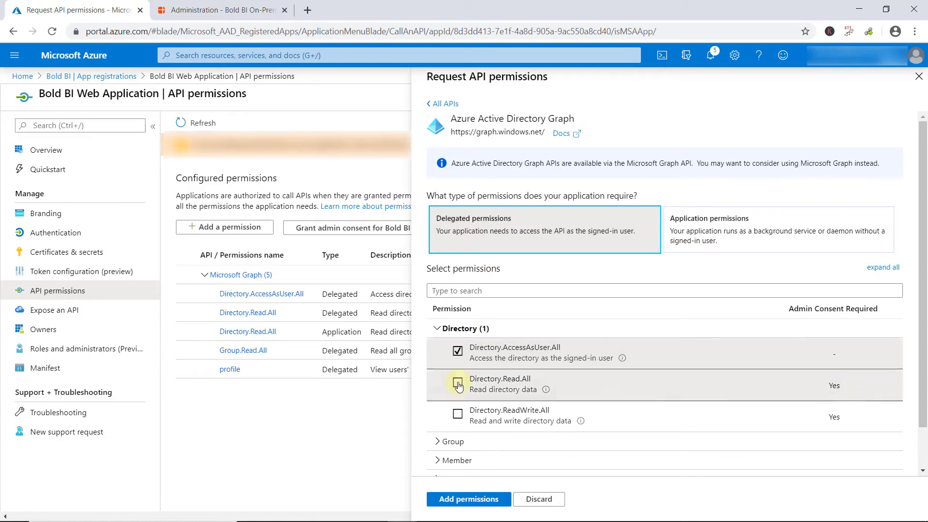
pyautogui.click(458, 383)
pyautogui.click(469, 499)
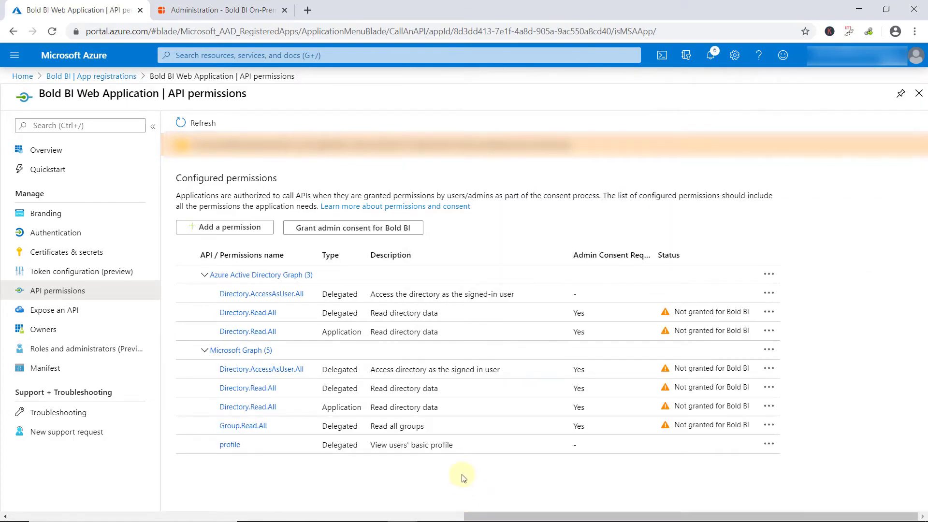
pyautogui.click(382, 231)
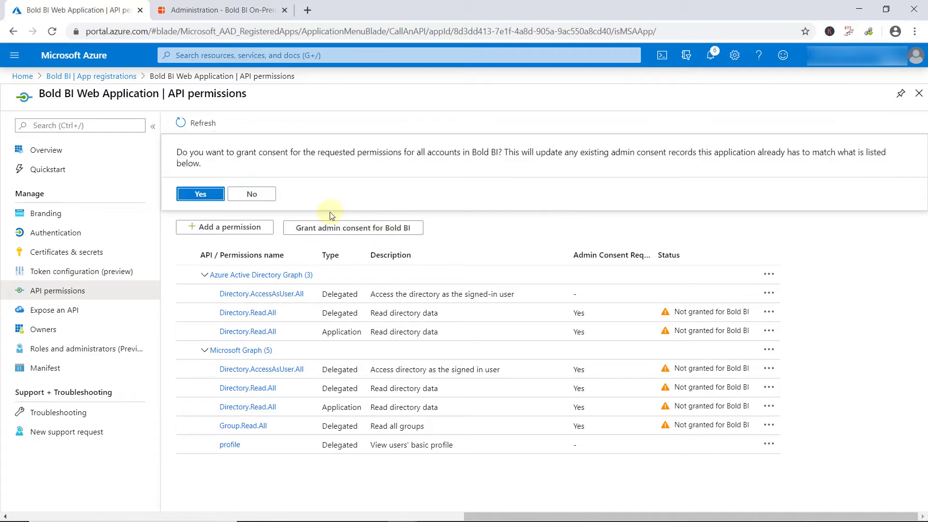
pyautogui.click(213, 196)
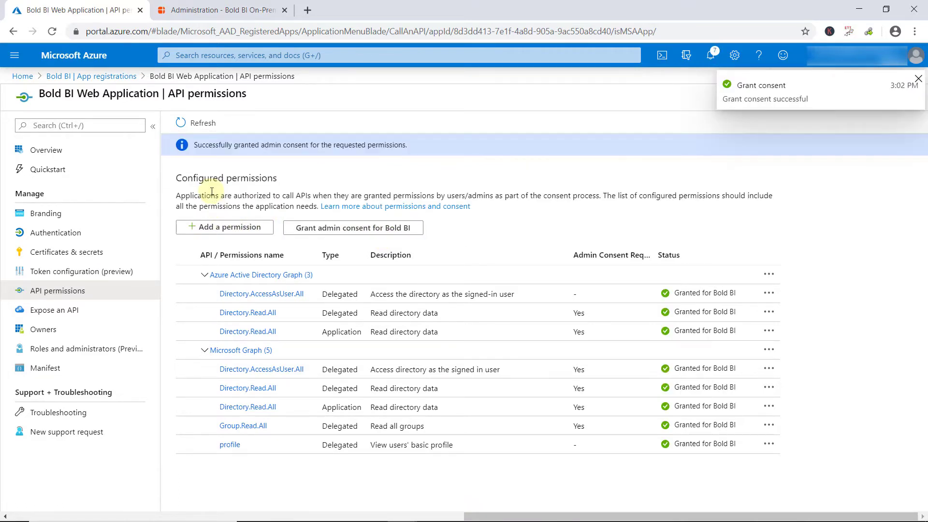
# - Return to Bold BI, test the Azure Active Directory connection, and save the authentication settings
pyautogui.click(222, 10)
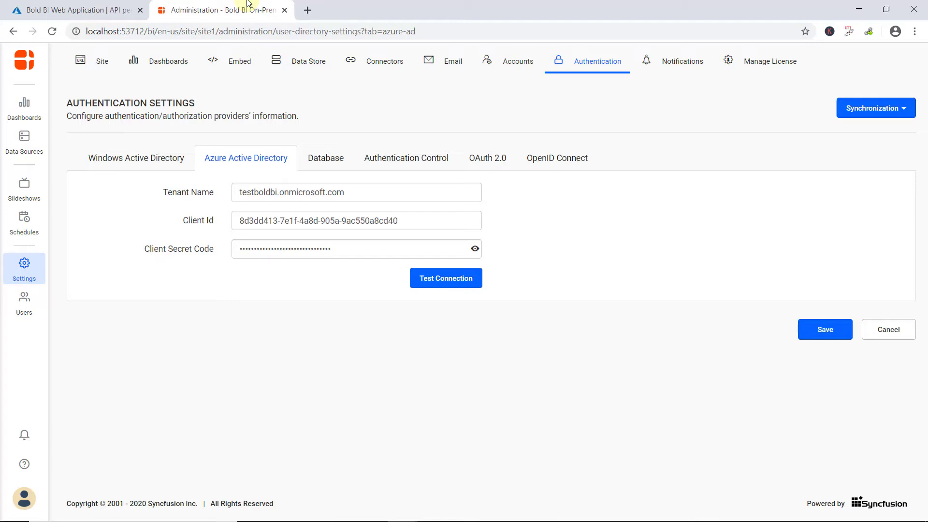
pyautogui.click(430, 284)
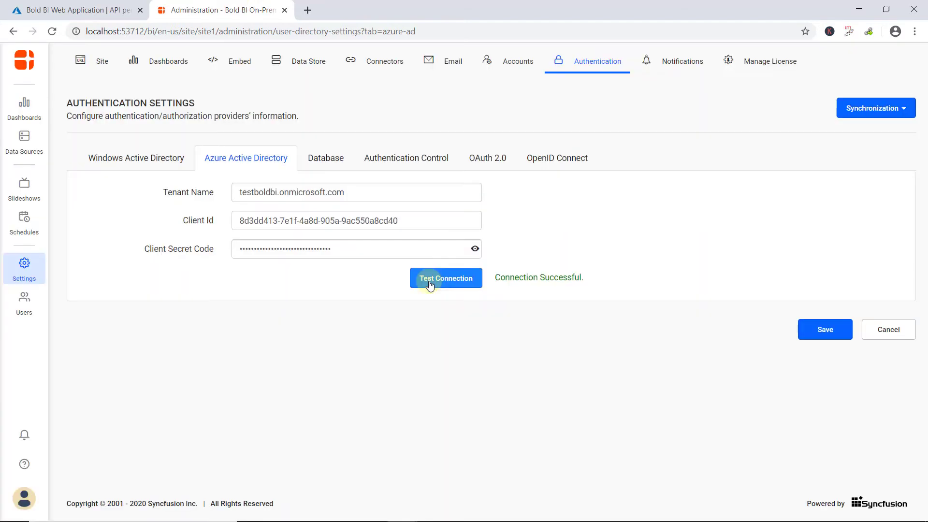
pyautogui.click(831, 331)
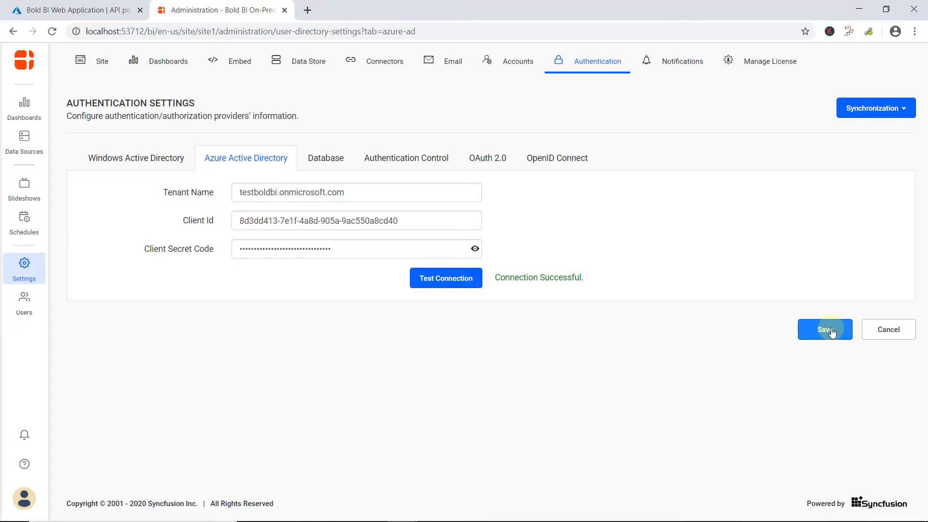
# - Enable Azure AD scheduled synchronization with a daily recurrence of every 1 day at 03:03 PM, and save the schedule
pyautogui.click(892, 108)
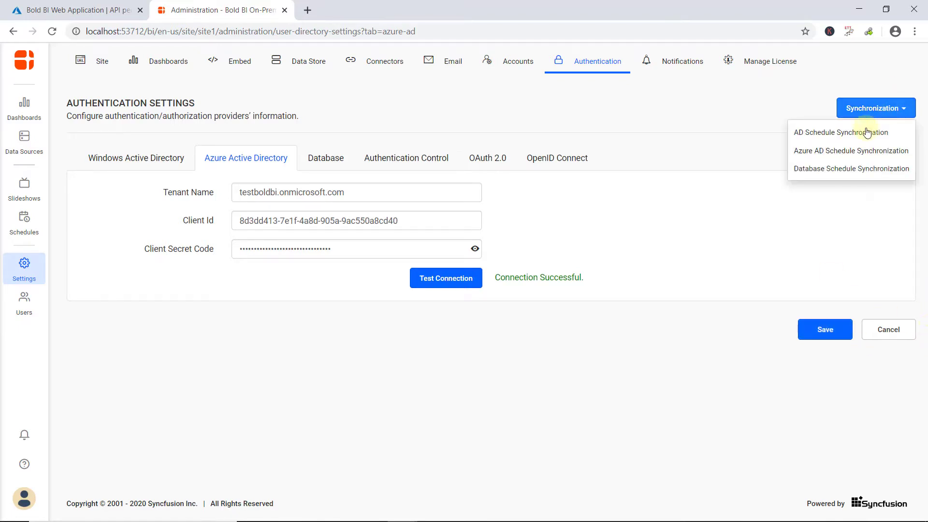
pyautogui.click(854, 154)
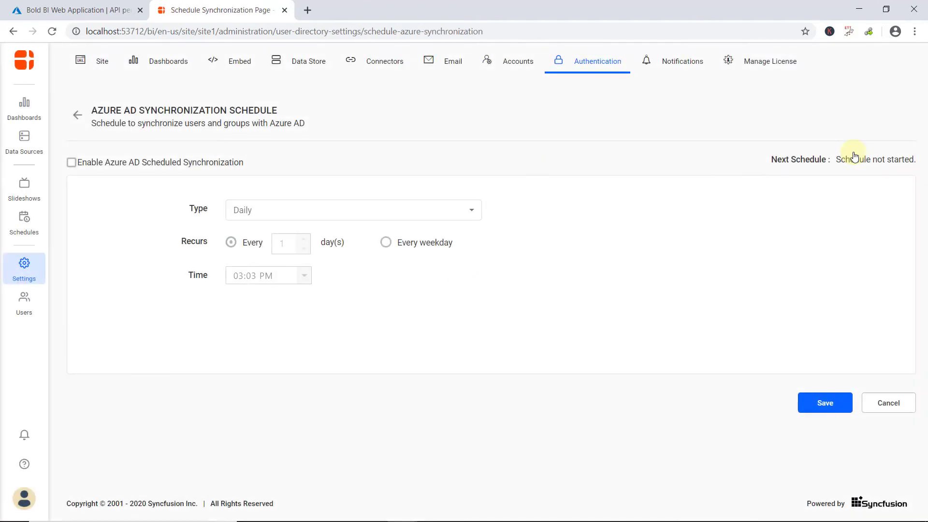
pyautogui.click(71, 163)
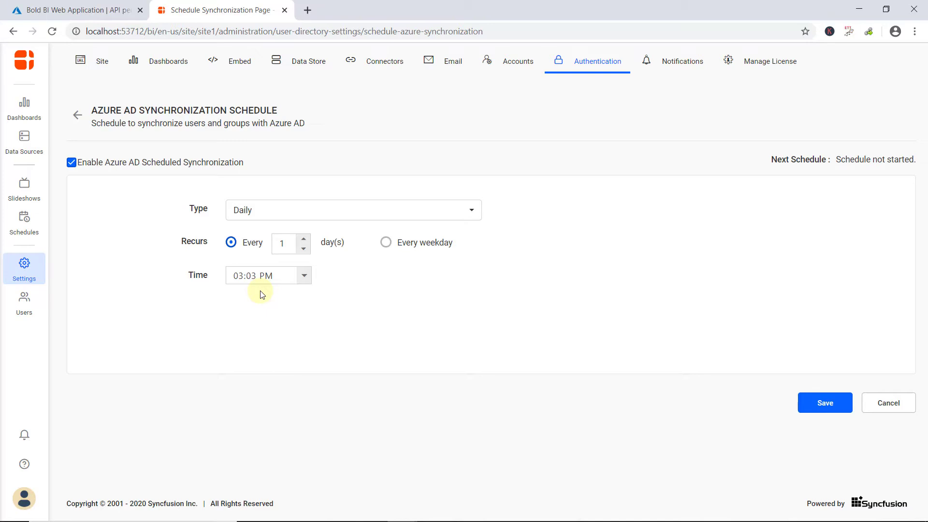
pyautogui.click(822, 402)
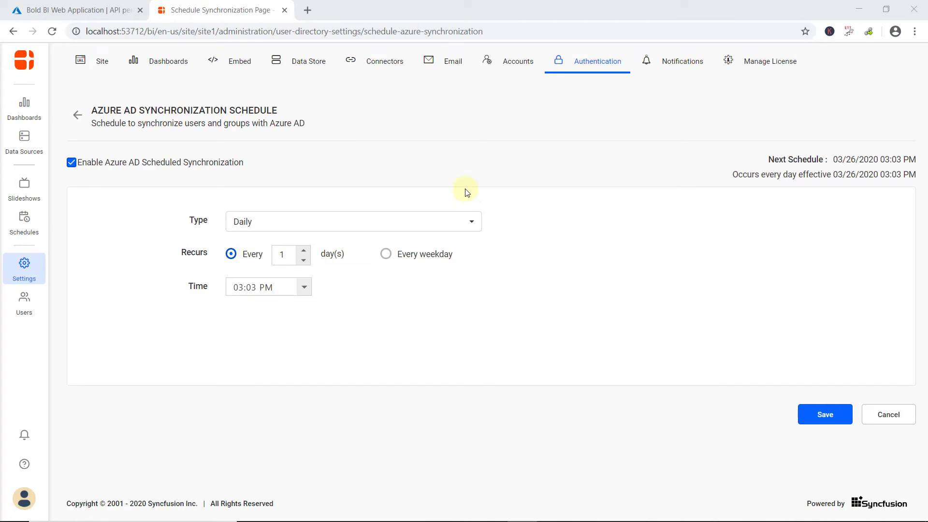
# - Import a user from Azure AD into Bold BI by searching for the user's name and selecting the matching entry
pyautogui.click(25, 310)
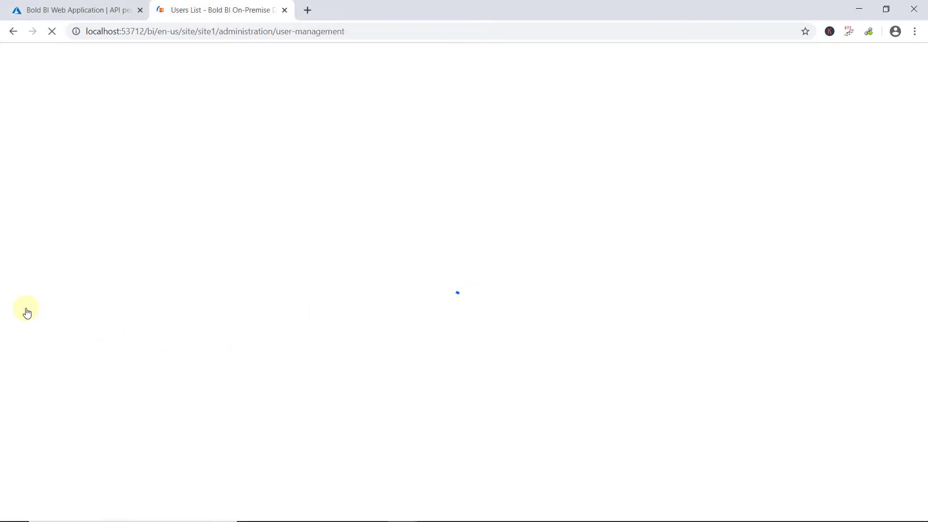
pyautogui.click(892, 114)
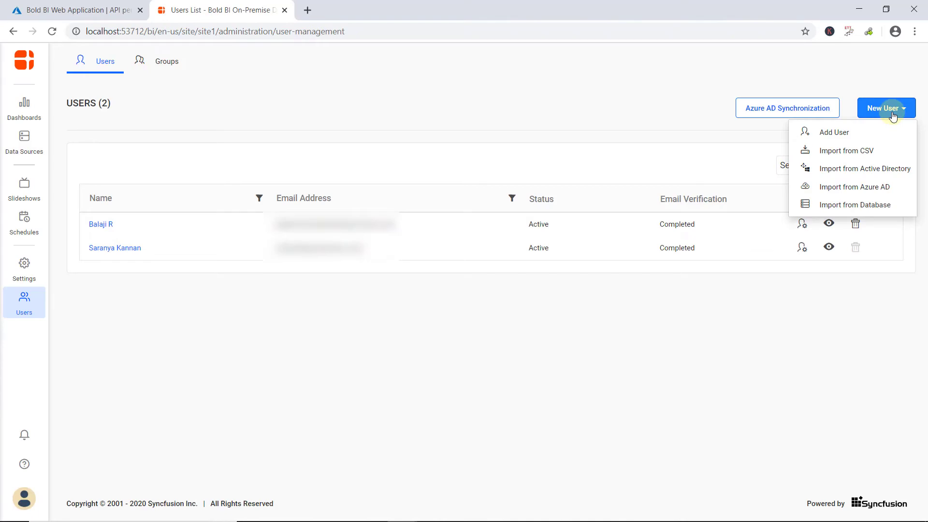
pyautogui.click(887, 188)
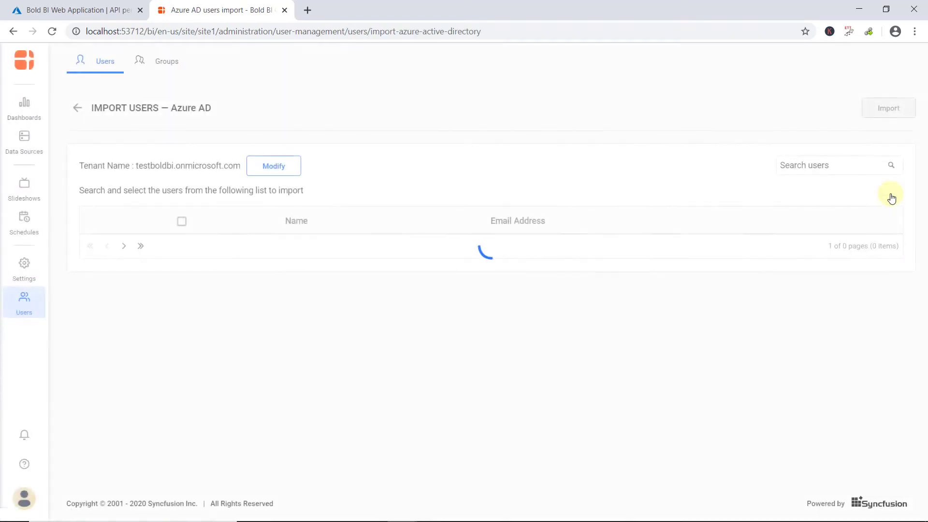
pyautogui.click(841, 170)
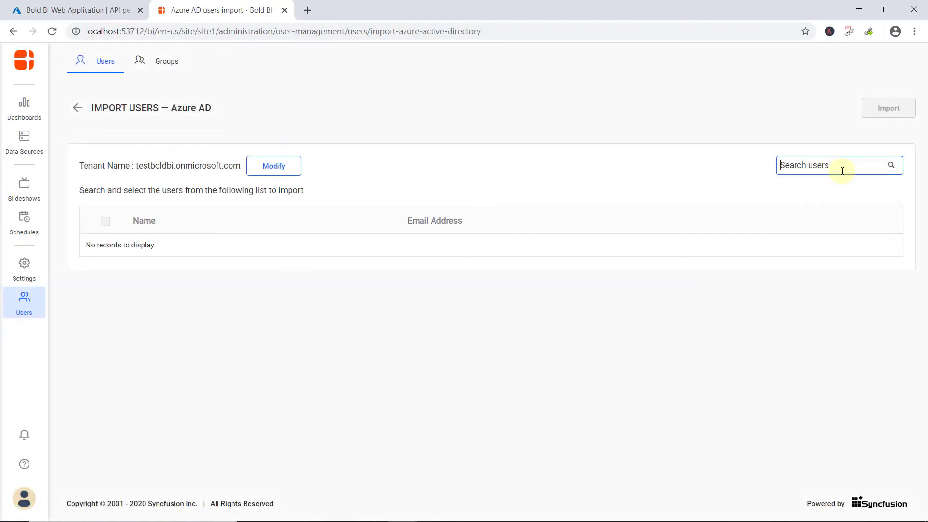
pyautogui.write('vinod')
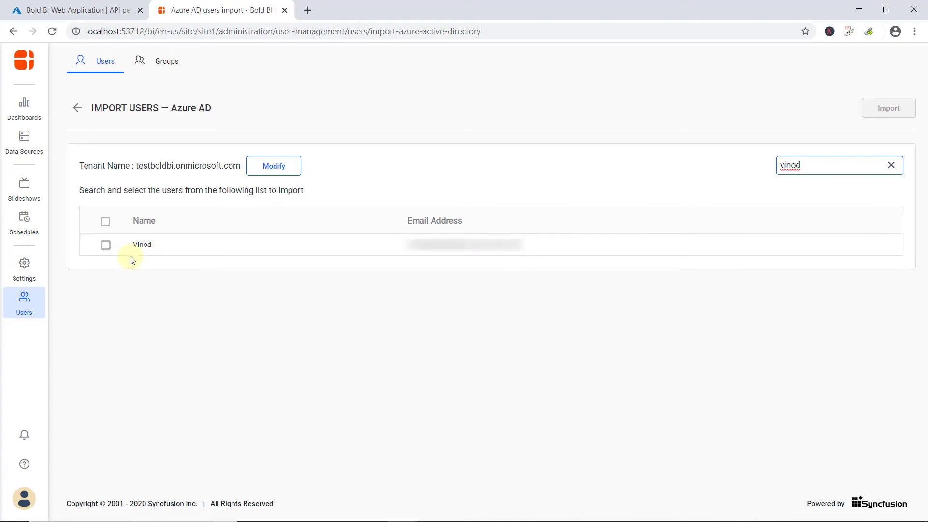
pyautogui.click(106, 246)
pyautogui.click(885, 110)
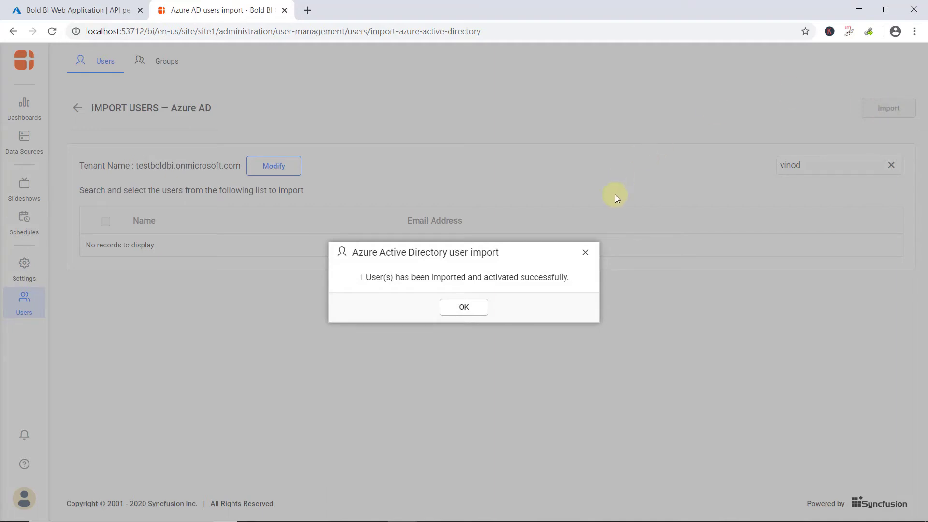
pyautogui.click(464, 313)
# - Search the Azure AD groups for internal, import Internal Group Bold BI, and go back to the groups list
pyautogui.click(165, 62)
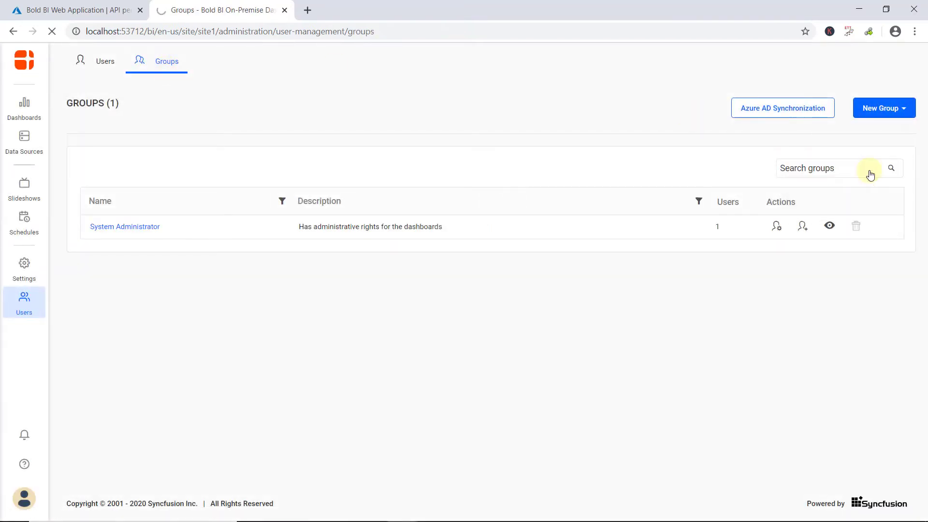
pyautogui.click(826, 167)
pyautogui.write('internal')
pyautogui.press('Return')
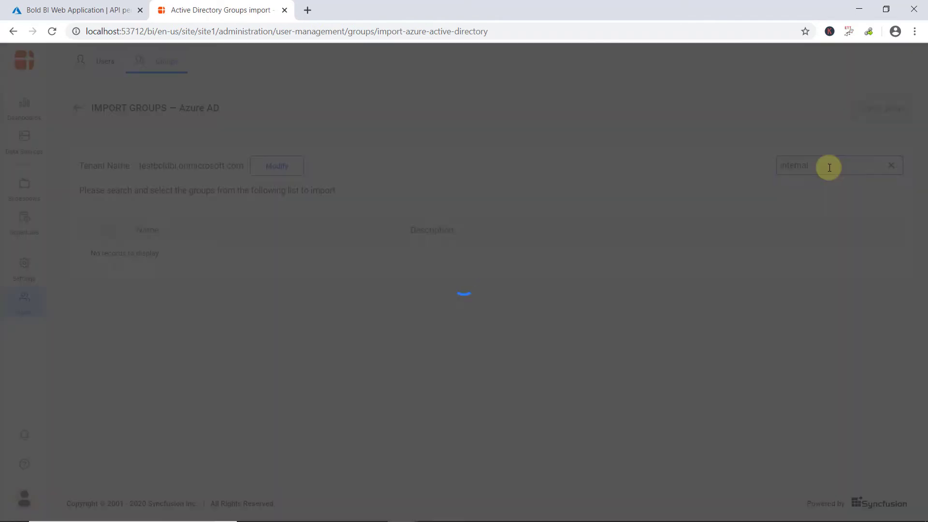
pyautogui.click(169, 256)
pyautogui.click(866, 108)
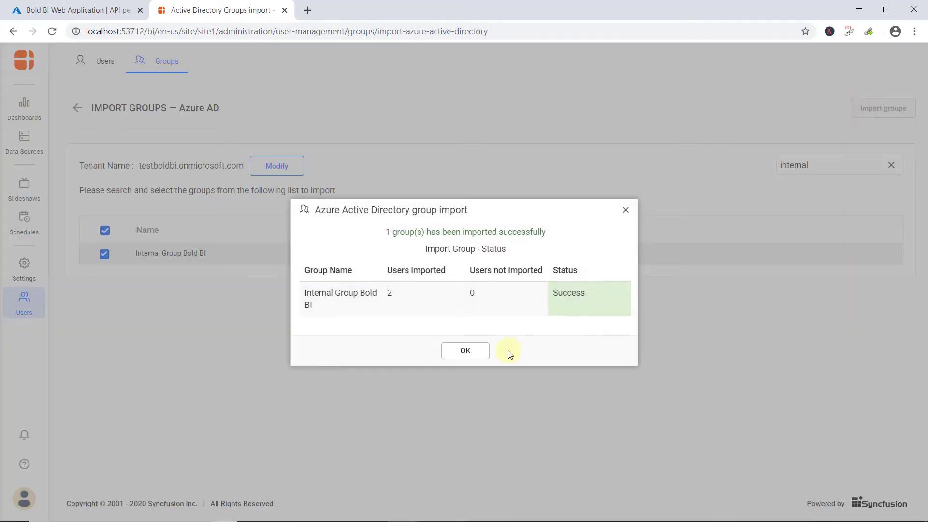
pyautogui.click(467, 351)
pyautogui.click(78, 109)
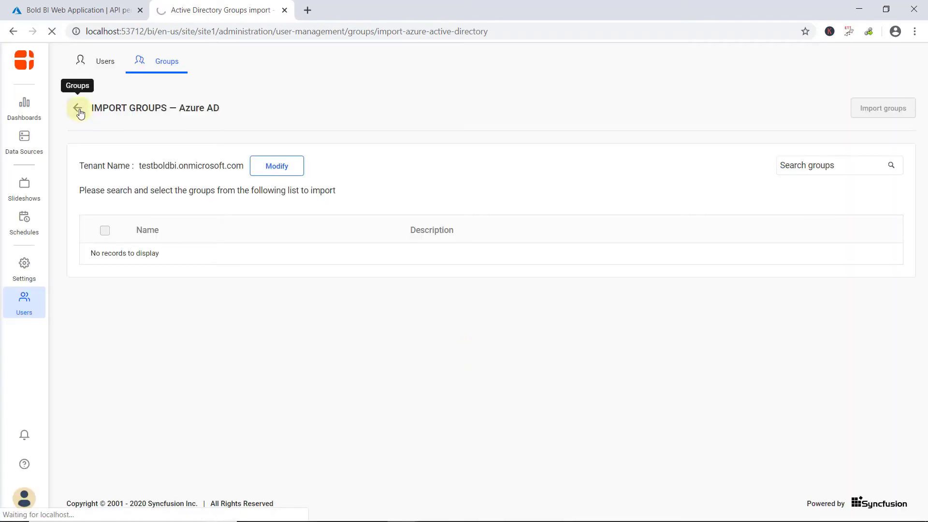
# - Open the single sign-on settings at localhost:53712/ums/administration/saml-settings and enable SSO
pyautogui.click(106, 63)
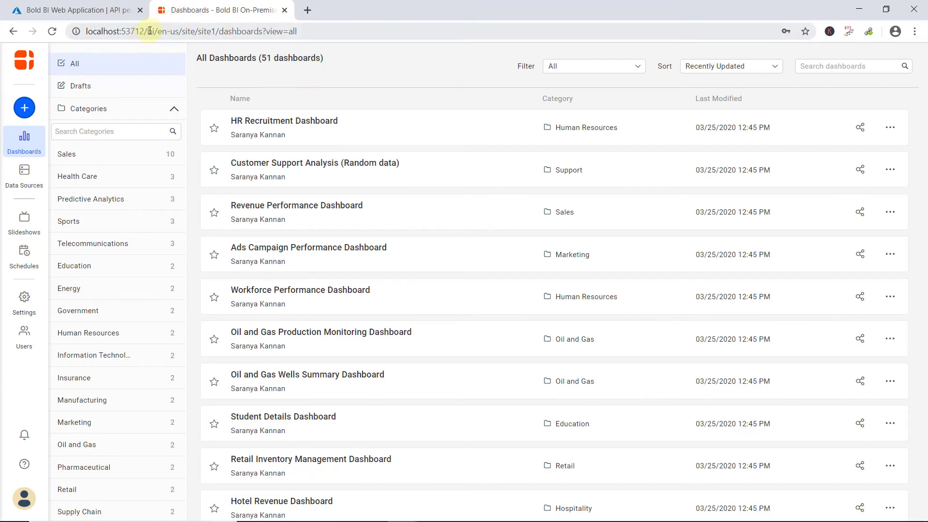
pyautogui.moveTo(145, 31); pyautogui.dragTo(378, 45)
pyautogui.write('/ums/administration/saml-settings')
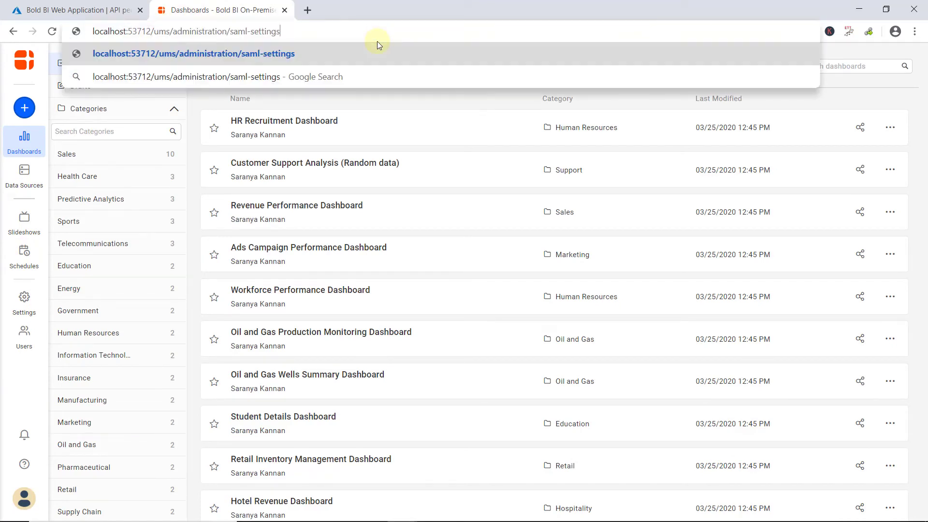
pyautogui.press('Return')
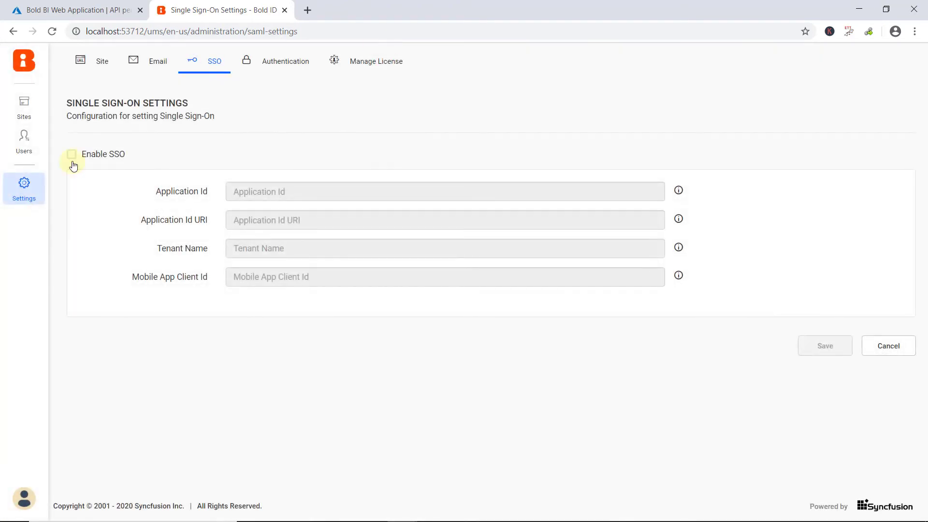
pyautogui.click(72, 163)
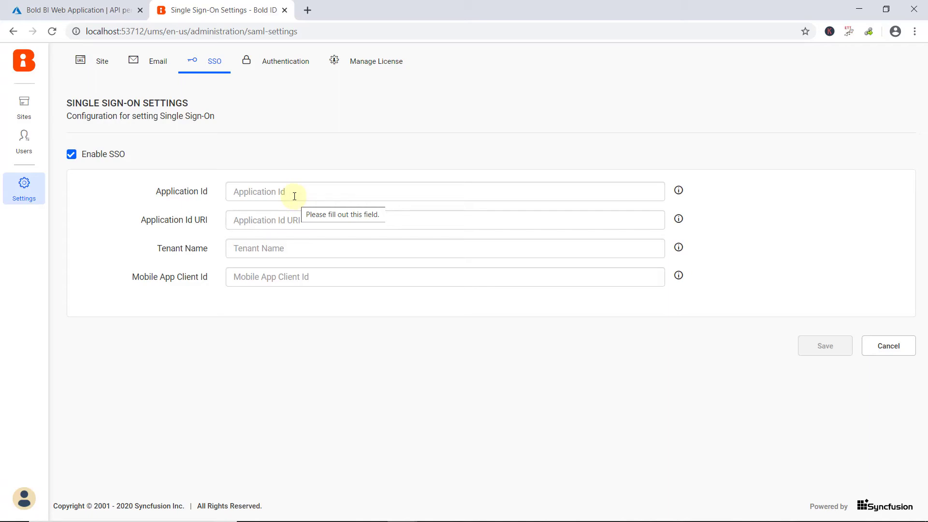
# - Copy the Bold BI Web Application's Application (client) ID from the Azure portal into Bold BI's SSO Application Id
pyautogui.click(89, 6)
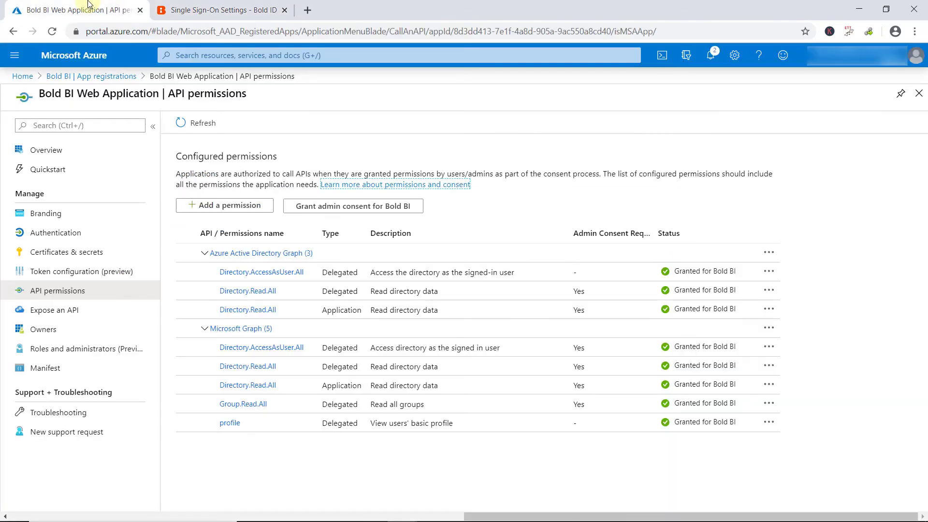
pyautogui.click(59, 154)
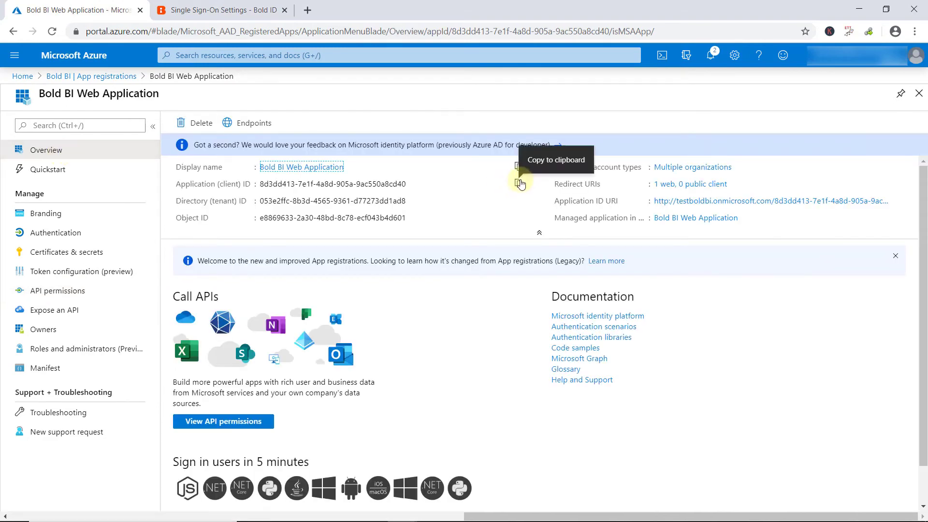
pyautogui.click(518, 185)
pyautogui.click(208, 10)
pyautogui.click(254, 193)
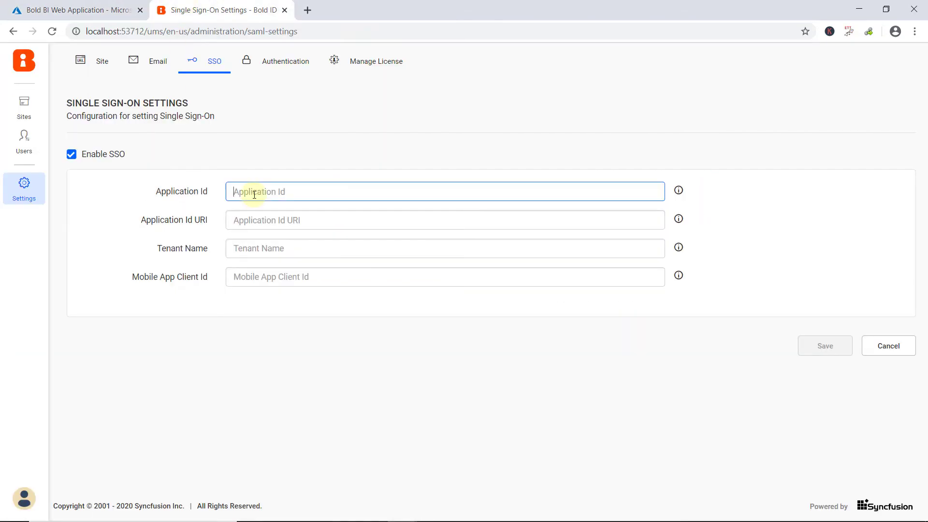
pyautogui.hotkey('ctrl', 'v')
# - Copy the web application's Application ID URI from the Azure portal into Bold BI's SSO Application Id URI
pyautogui.click(88, 11)
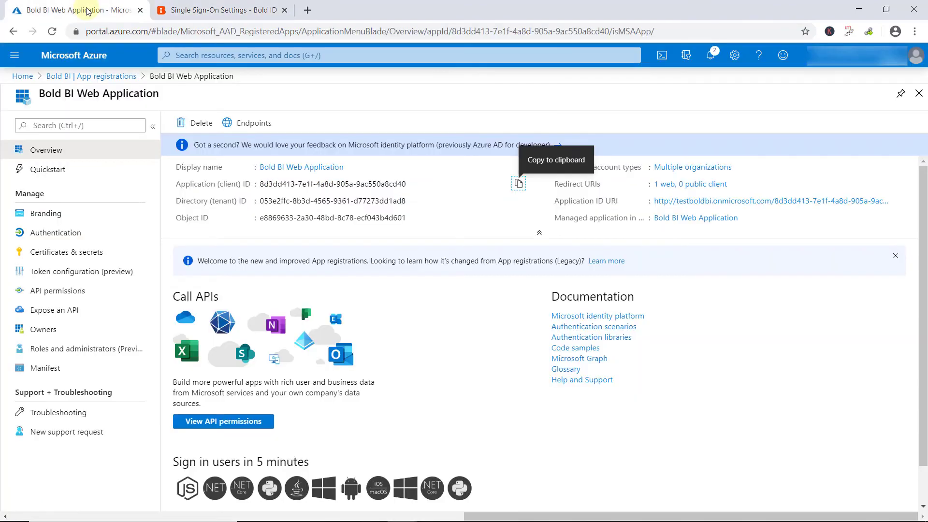
pyautogui.click(898, 201)
pyautogui.click(256, 7)
pyautogui.click(265, 218)
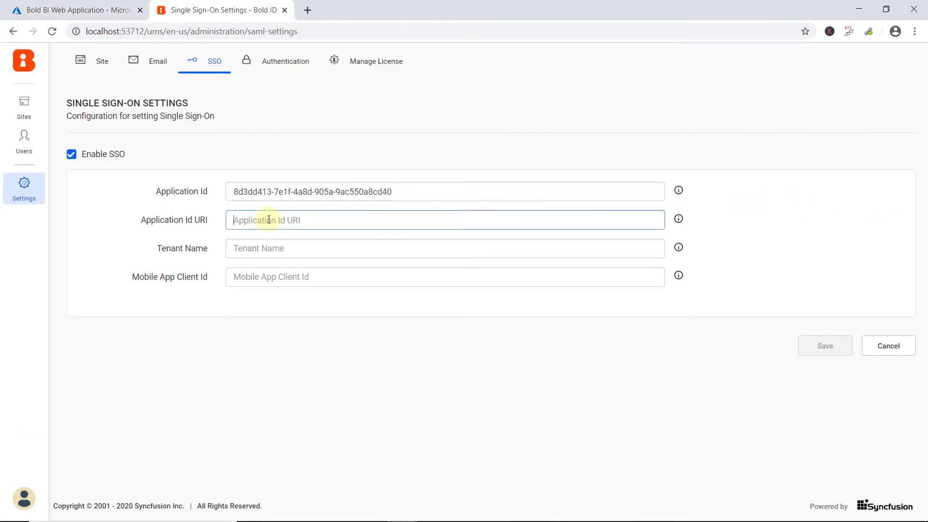
pyautogui.hotkey('ctrl', 'v')
# - Copy the tenant domain testboldbi.onmicrosoft.com from the Azure Active Directory overview into Bold BI's SSO Tenant Name
pyautogui.click(77, 10)
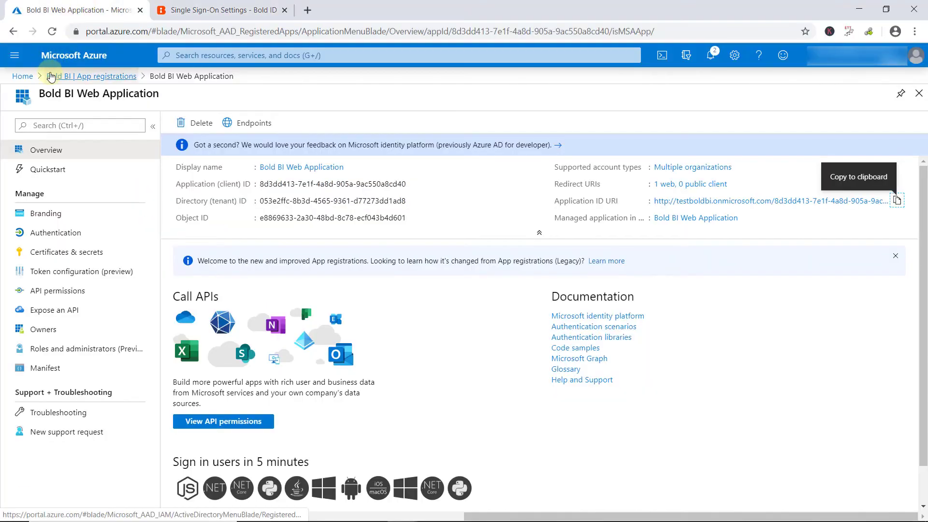
pyautogui.click(27, 79)
pyautogui.click(15, 55)
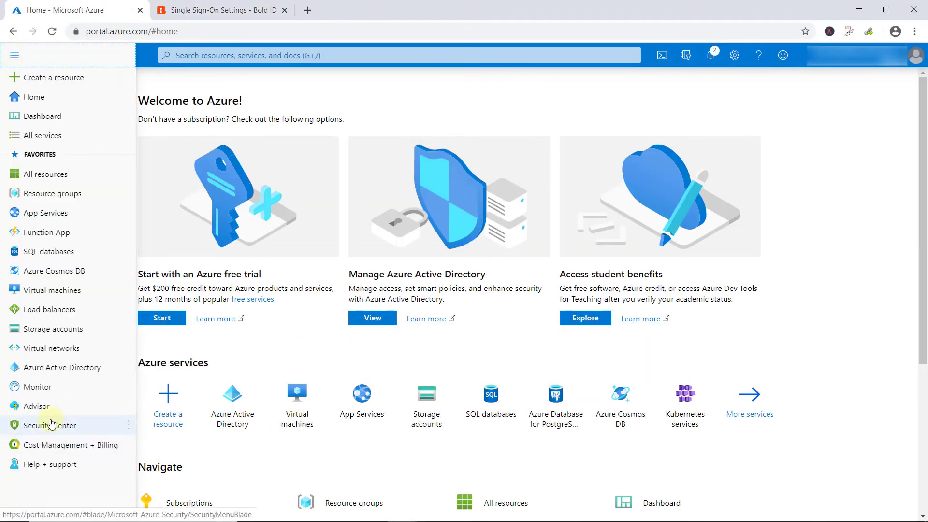
pyautogui.click(60, 374)
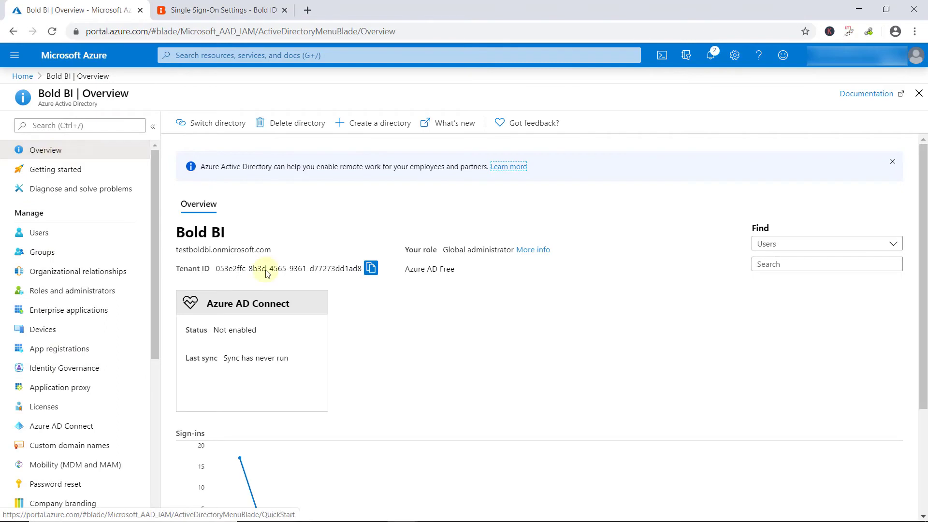
pyautogui.doubleClick(276, 247)
pyautogui.hotkey('ctrl', 'c')
pyautogui.click(222, 10)
pyautogui.click(304, 249)
pyautogui.hotkey('ctrl', 'v')
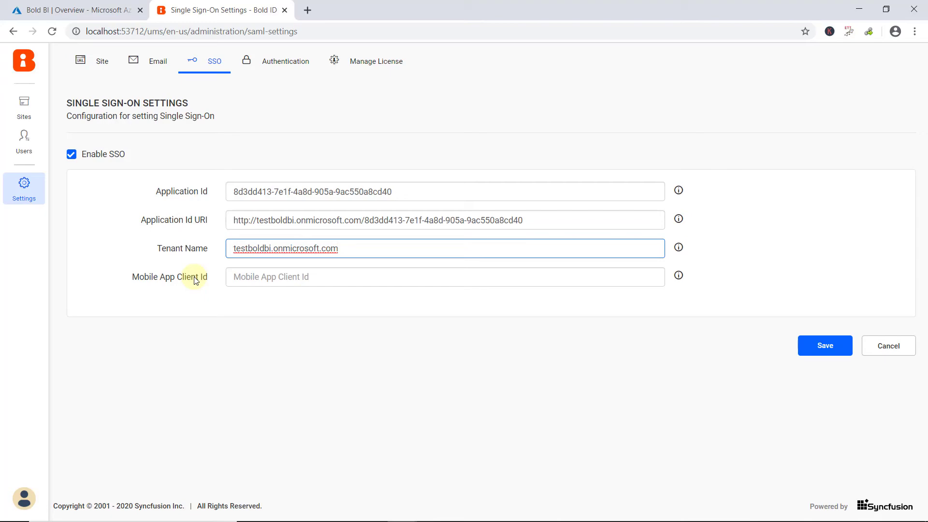
pyautogui.hotkey('ctrl', 'shift', 'Tab')
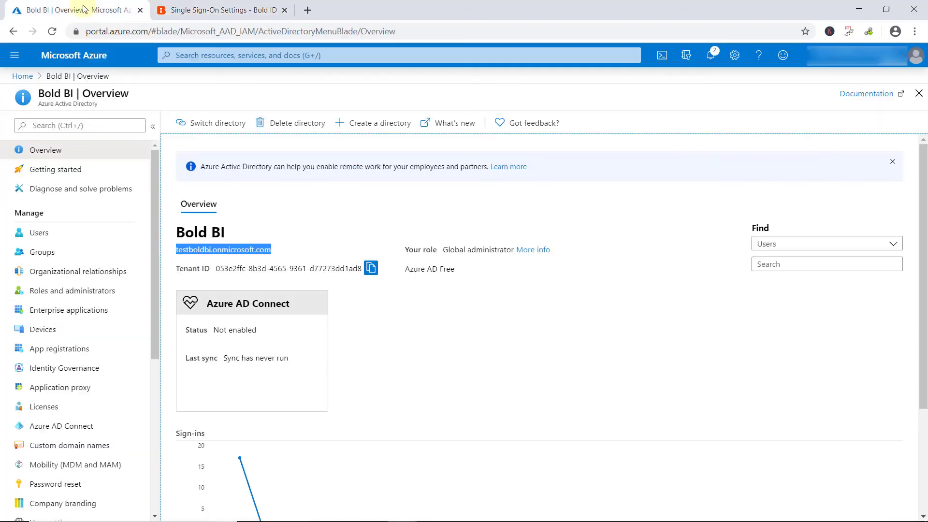
pyautogui.click(67, 347)
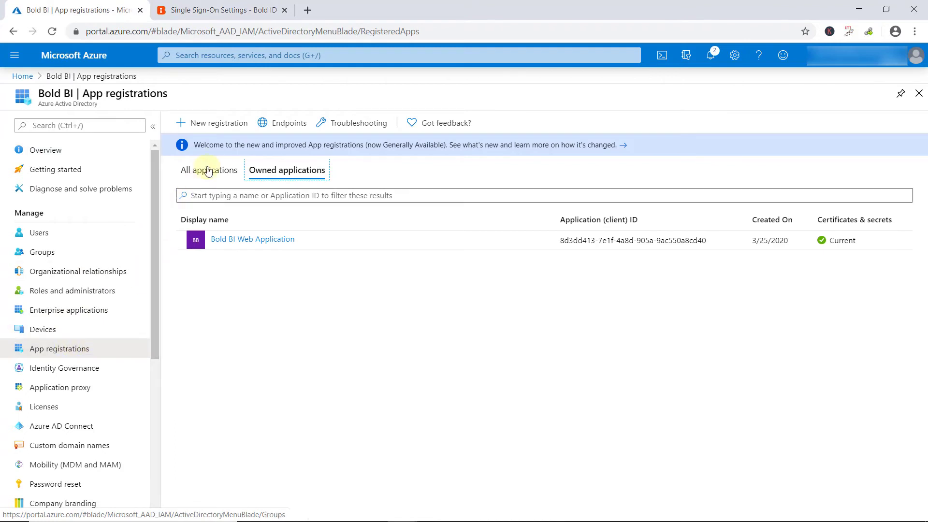
pyautogui.click(216, 124)
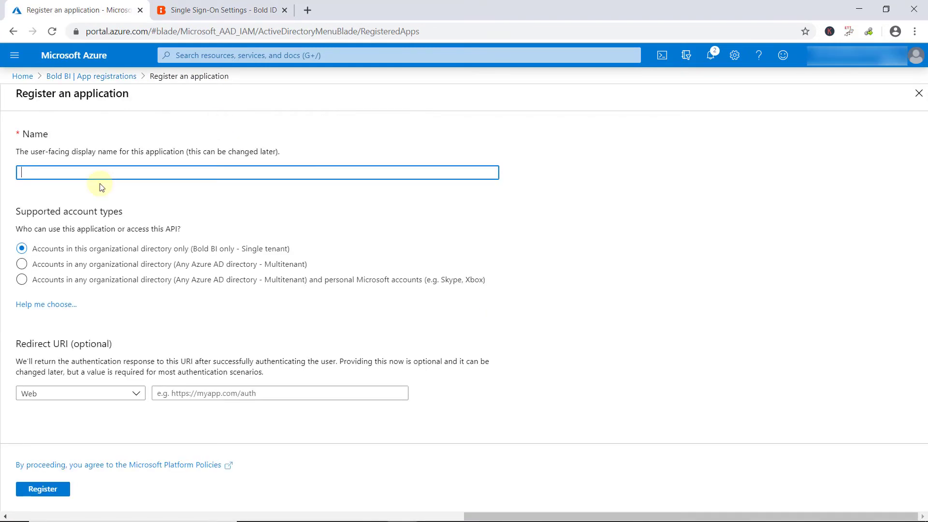
pyautogui.hotkey('ctrl', 'v')
pyautogui.click(22, 264)
pyautogui.click(52, 393)
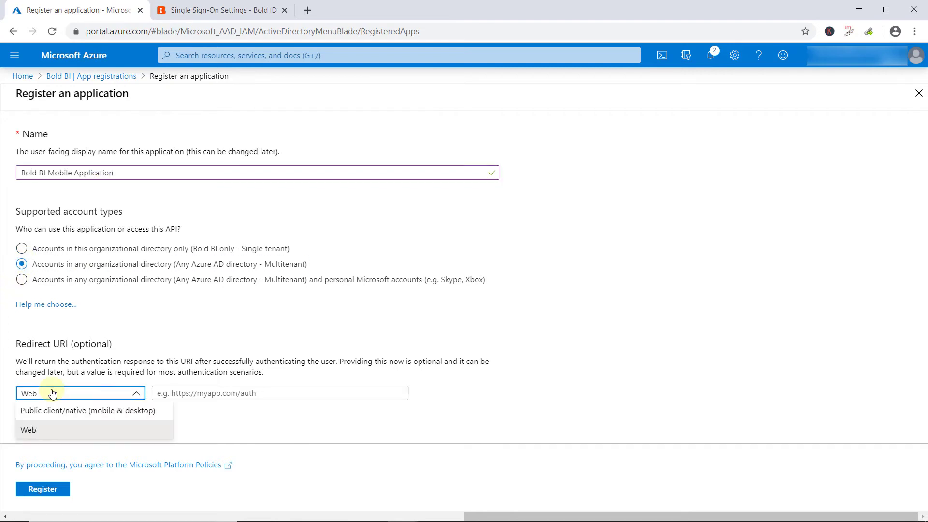
pyautogui.click(56, 411)
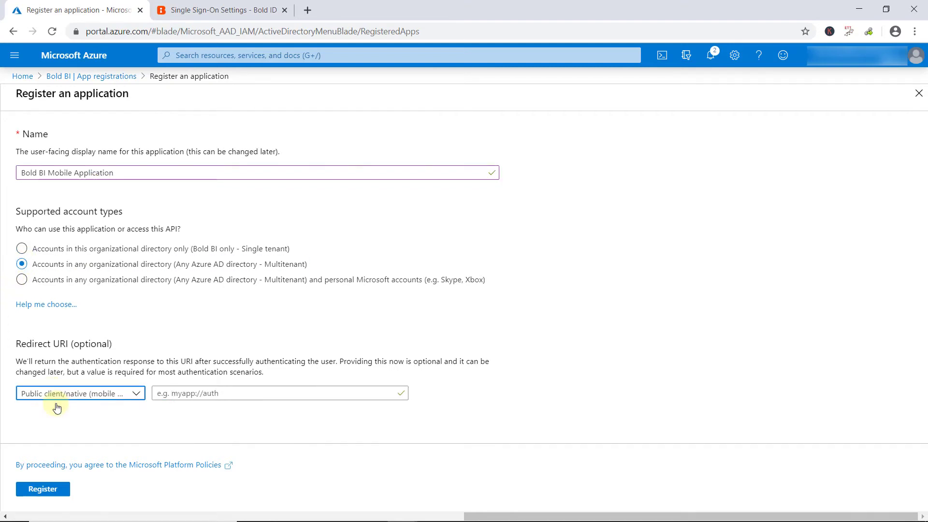
pyautogui.click(166, 392)
pyautogui.hotkey('ctrl', 'v')
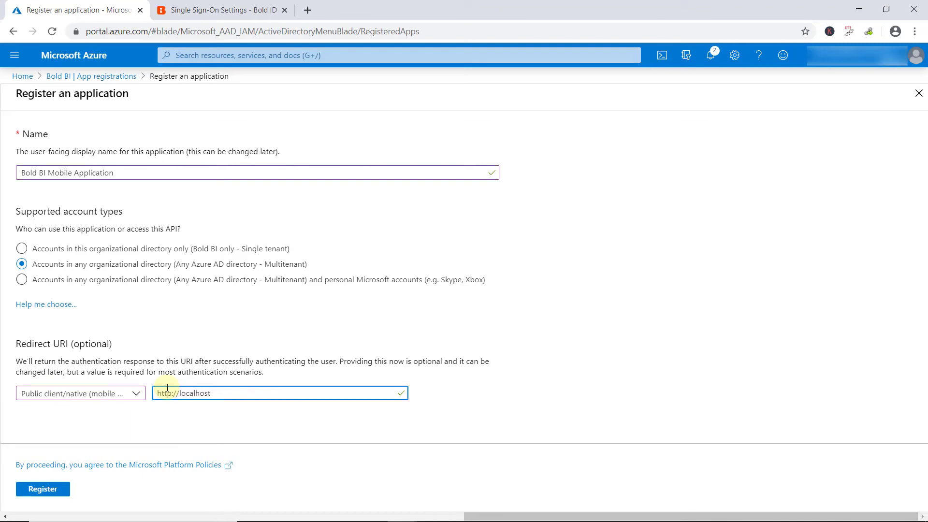
pyautogui.click(62, 489)
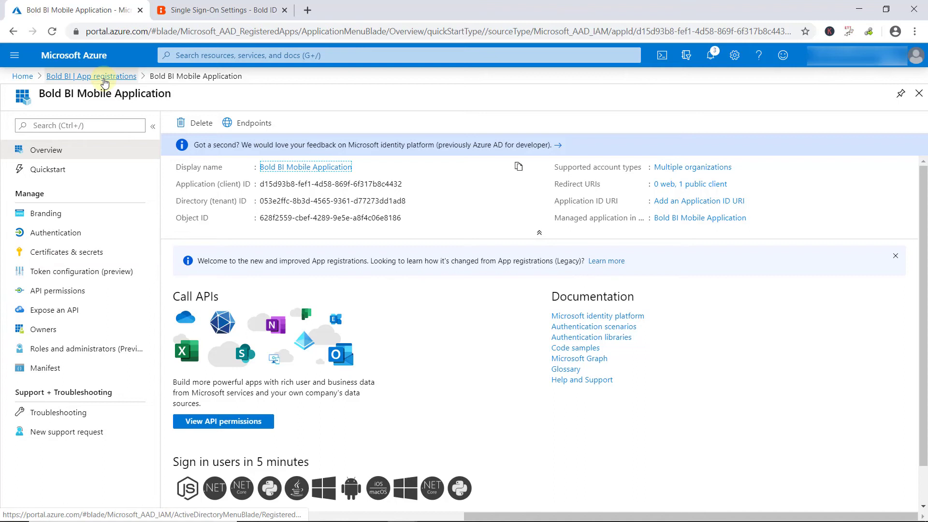
pyautogui.click(43, 214)
pyautogui.click(288, 227)
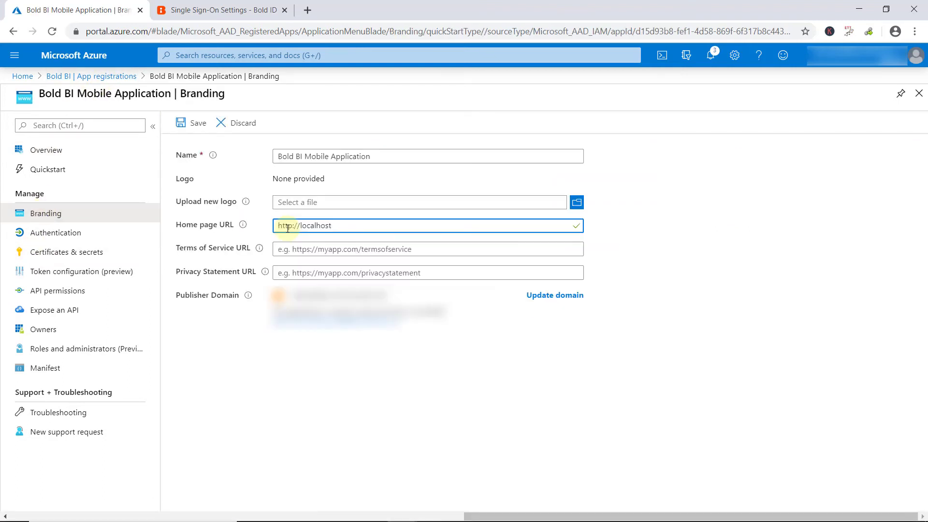
pyautogui.click(196, 124)
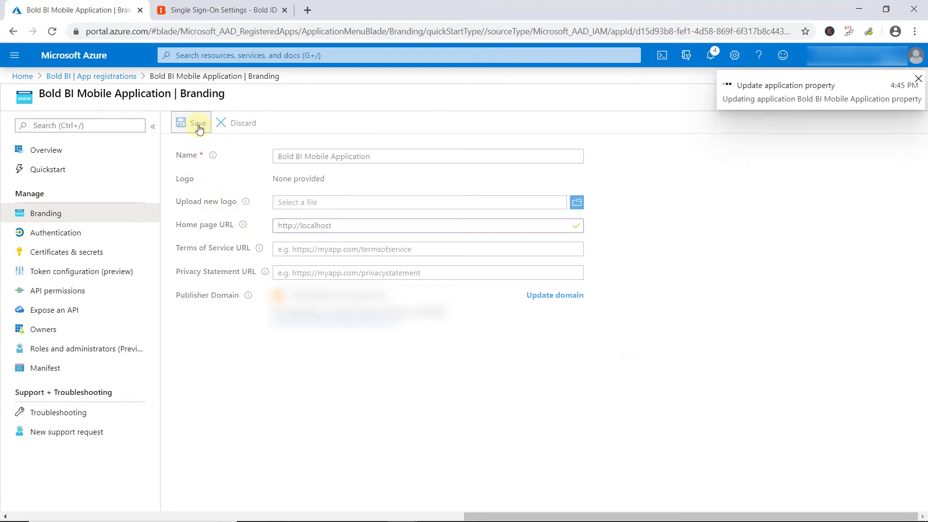
pyautogui.click(88, 314)
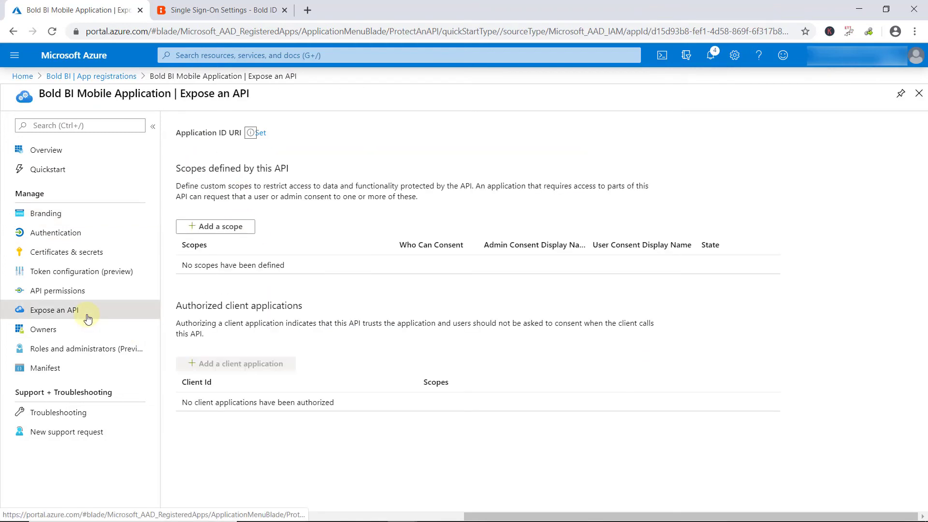
pyautogui.click(261, 133)
pyautogui.hotkey('ctrl', 'a')
pyautogui.hotkey('ctrl', 'v')
pyautogui.click(201, 212)
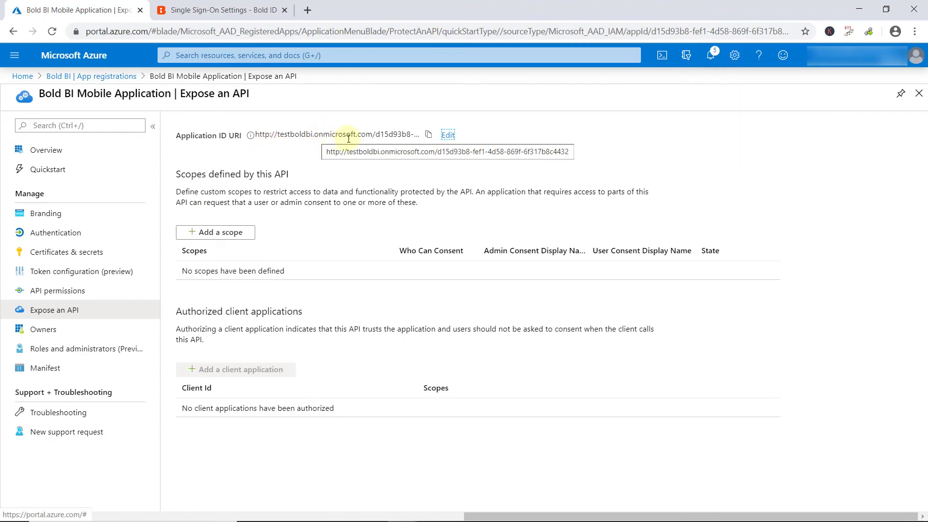
# - Copy the mobile application's client ID into Bold BI's Mobile App Client Id, save the SSO settings, and acknowledge the restart notice
pyautogui.click(92, 158)
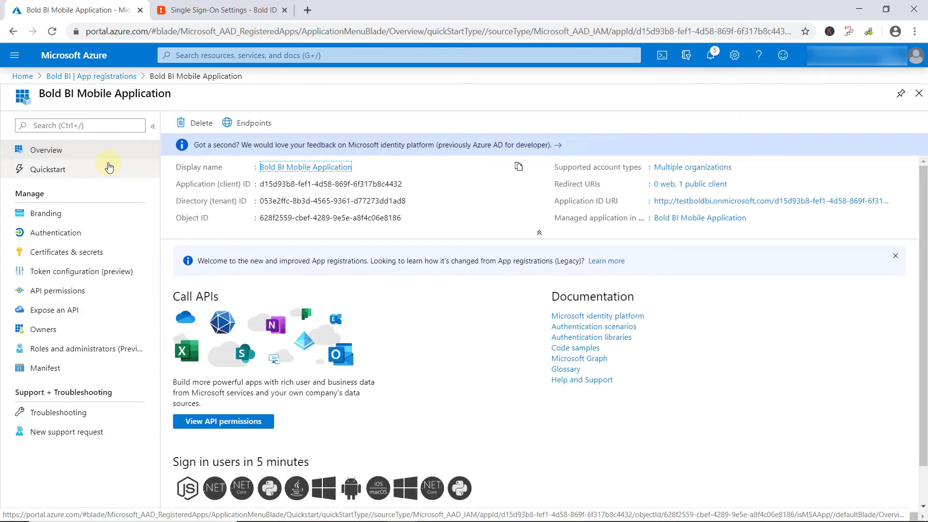
pyautogui.click(518, 183)
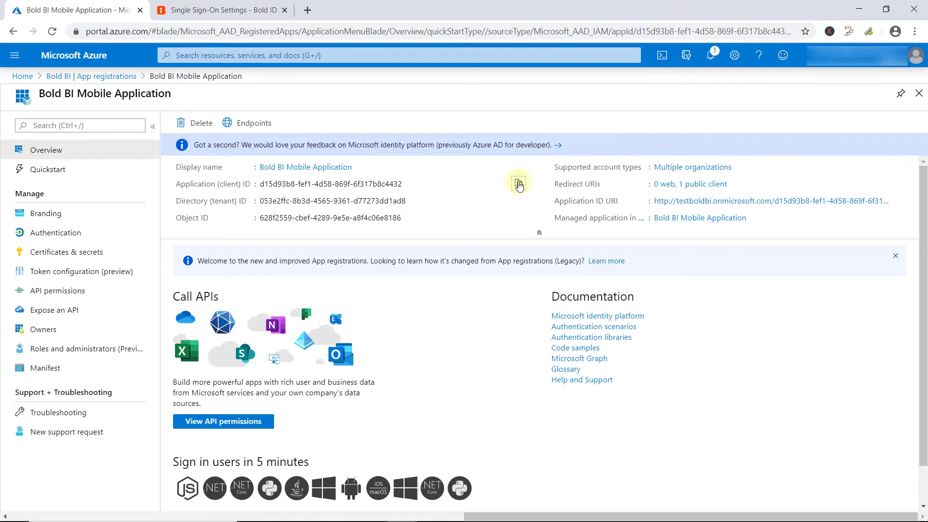
pyautogui.click(232, 11)
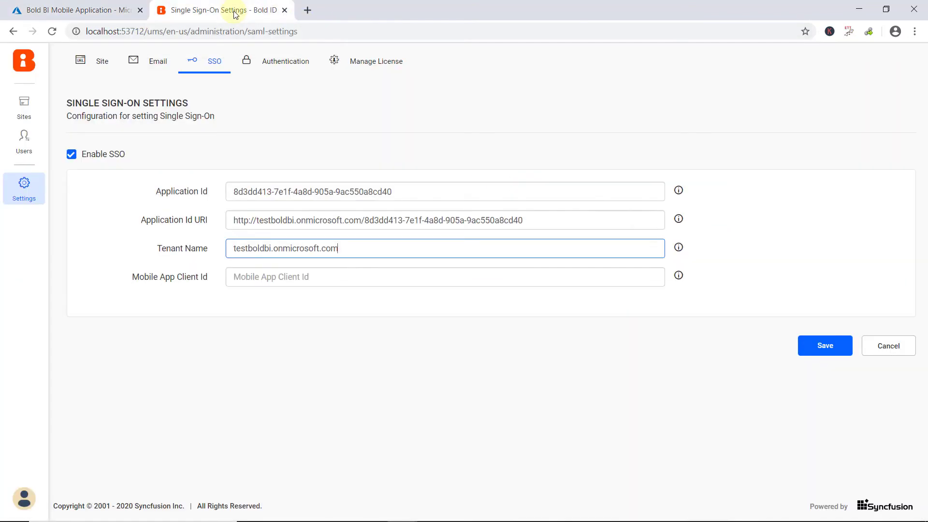
pyautogui.click(280, 277)
pyautogui.hotkey('ctrl', 'v')
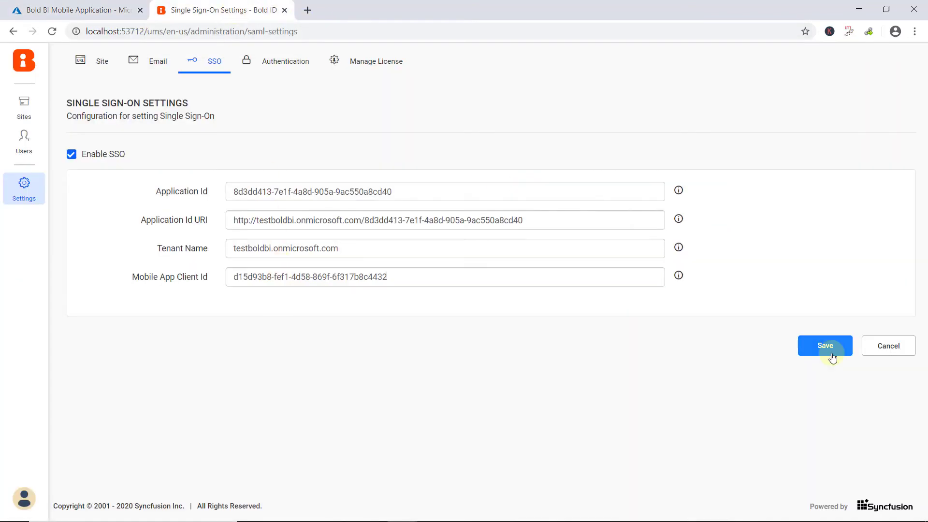
pyautogui.click(828, 350)
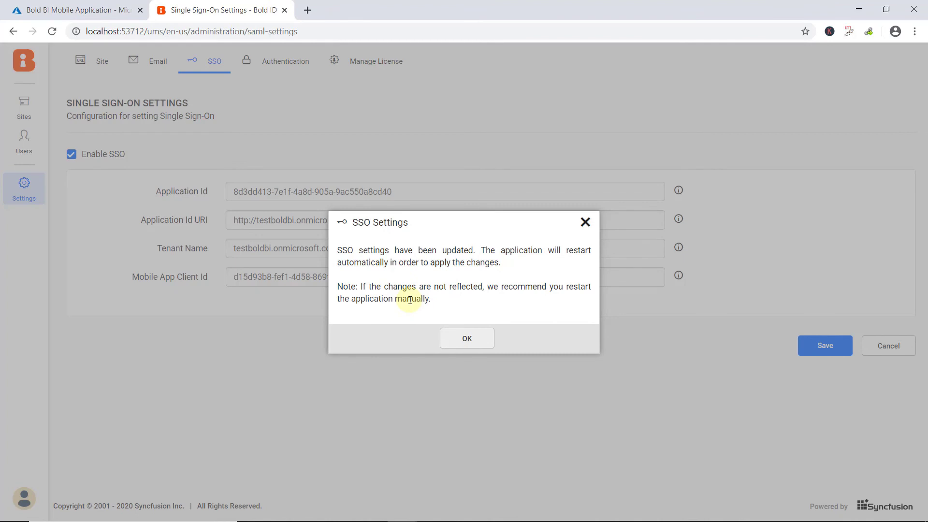
pyautogui.click(467, 341)
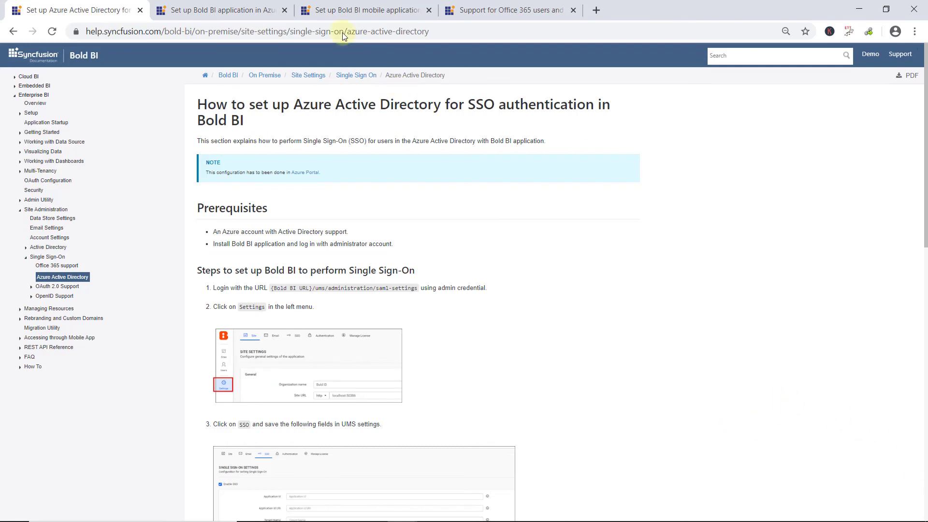
# - Look through the Syncfusion help pages on registering the Bold BI web and mobile applications and on Office 365 support
pyautogui.click(242, 4)
pyautogui.click(396, 7)
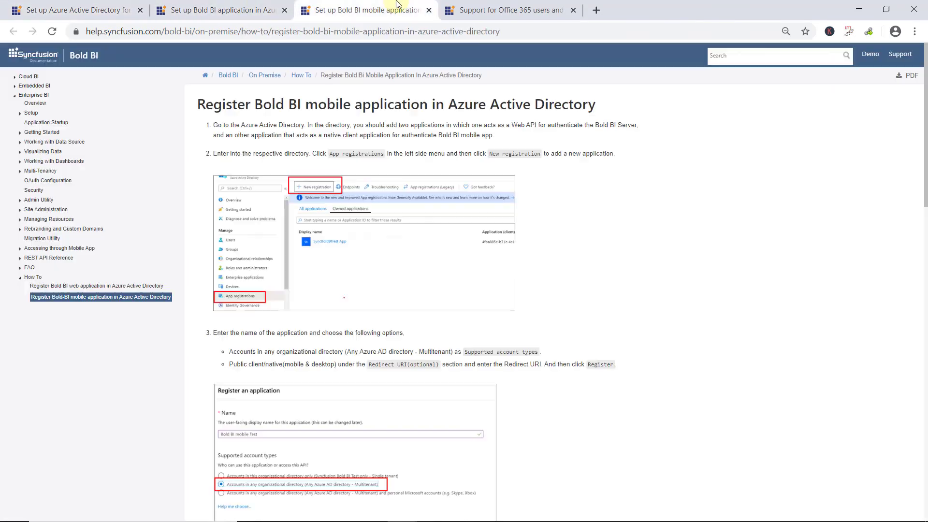
pyautogui.click(529, 4)
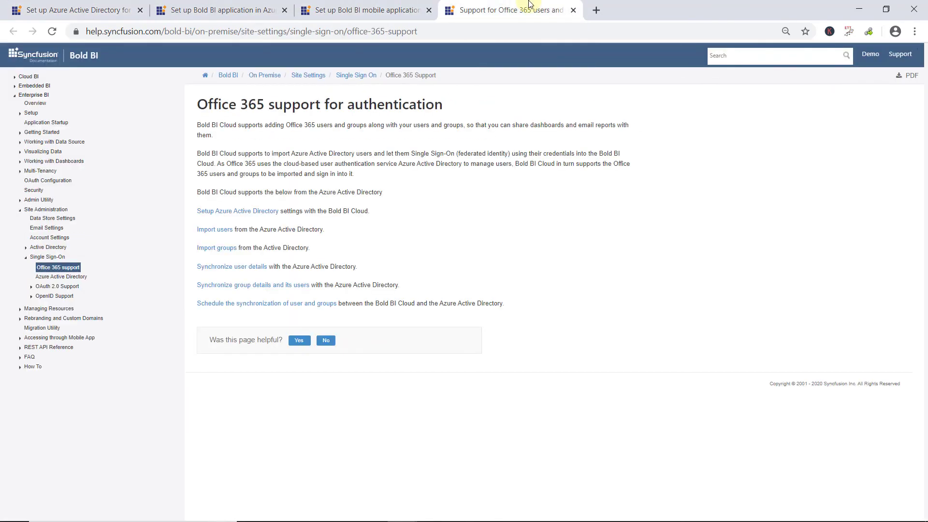